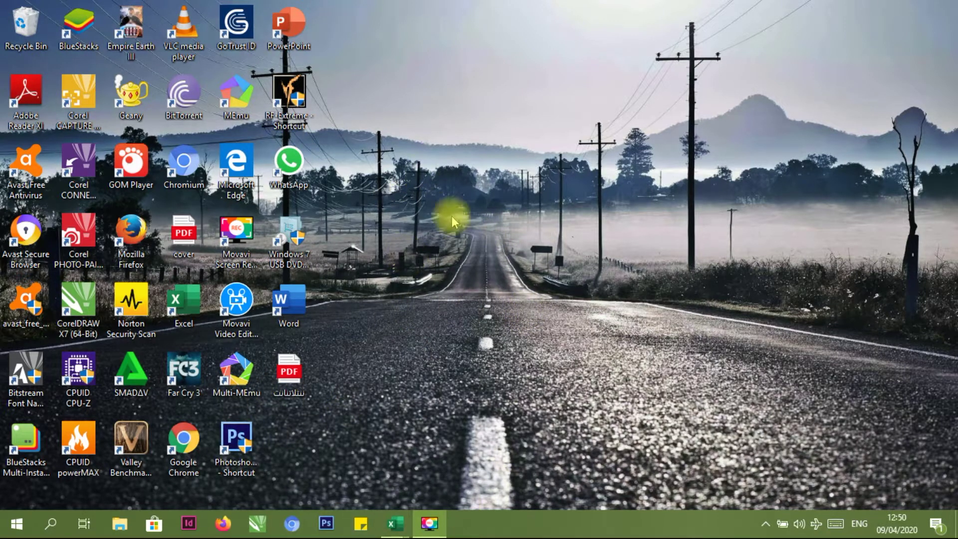
# Launch Firefox and load thatquiz.org from the autocompleted address
pyautogui.click(224, 523)
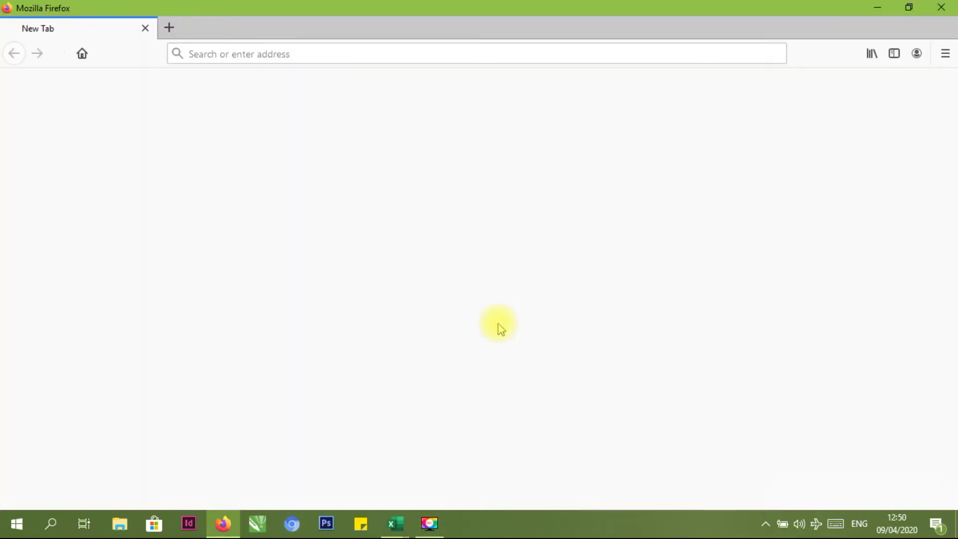
pyautogui.click(286, 53)
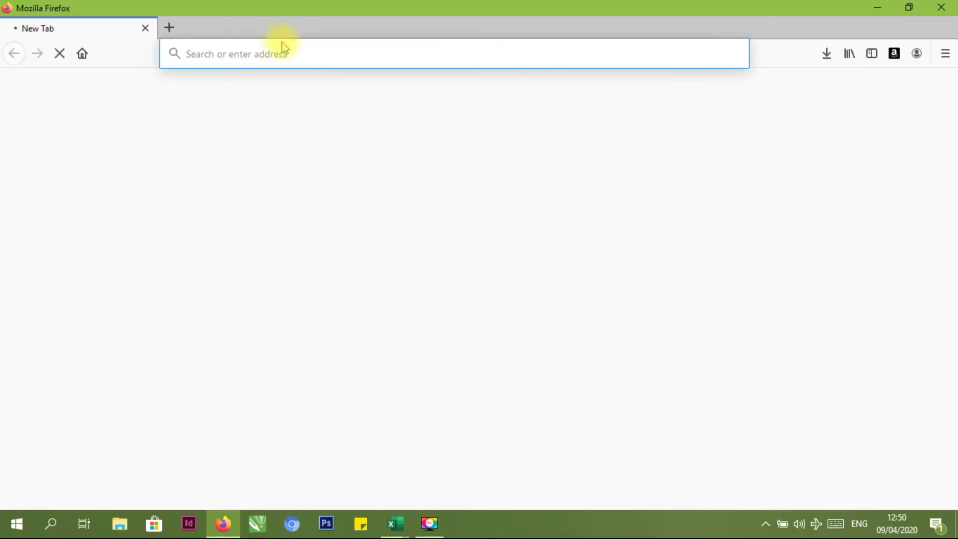
pyautogui.click(251, 59)
pyautogui.click(250, 58)
pyautogui.write('thatquiz.org/')
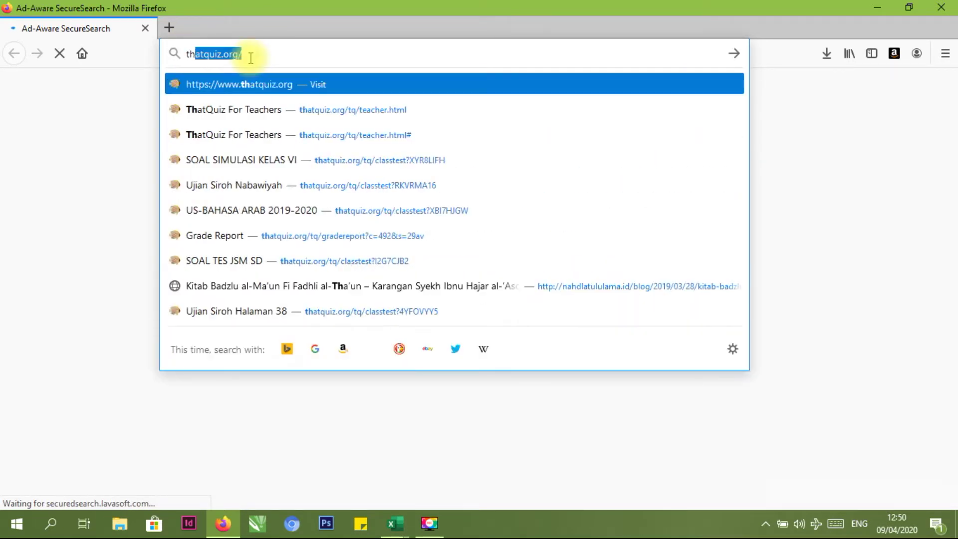
pyautogui.click(251, 58)
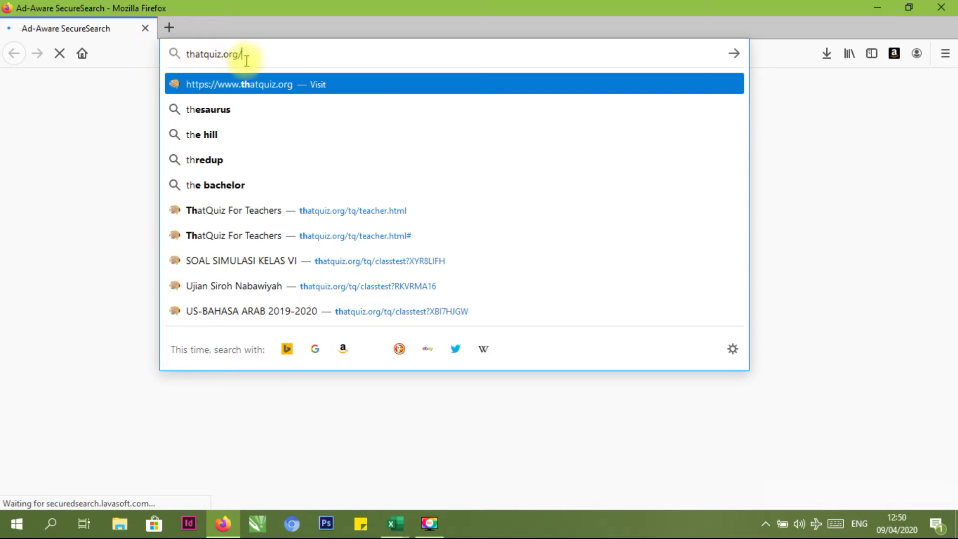
pyautogui.press('Return')
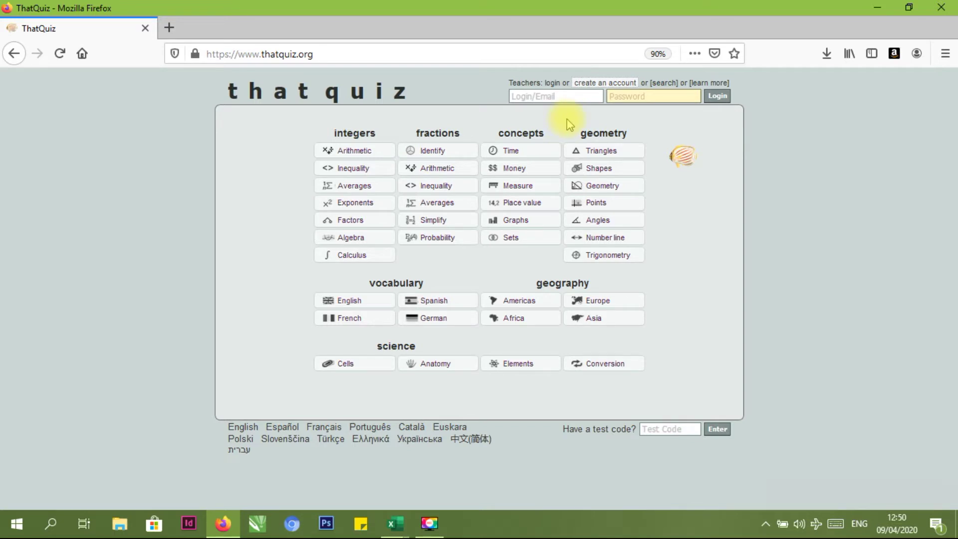
pyautogui.click(603, 86)
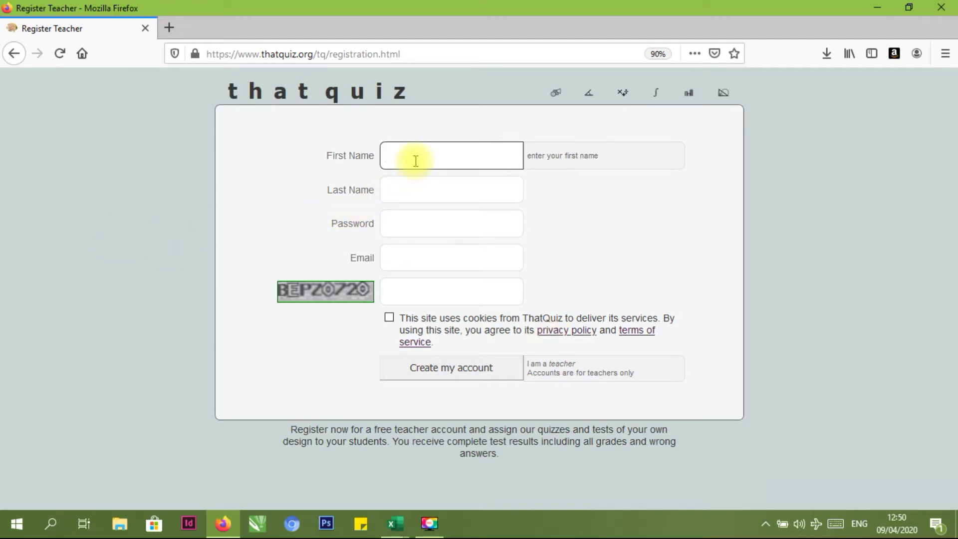
pyautogui.click(419, 230)
pyautogui.click(410, 260)
pyautogui.press('BackSpace')
pyautogui.press('BackSpace')
pyautogui.press('BackSpace')
pyautogui.press('BackSpace')
pyautogui.press('BackSpace')
pyautogui.press('BackSpace')
pyautogui.press('BackSpace')
pyautogui.press('BackSpace')
pyautogui.press('BackSpace')
pyautogui.press('BackSpace')
pyautogui.press('BackSpace')
pyautogui.press('BackSpace')
pyautogui.press('BackSpace')
pyautogui.press('BackSpace')
pyautogui.press('BackSpace')
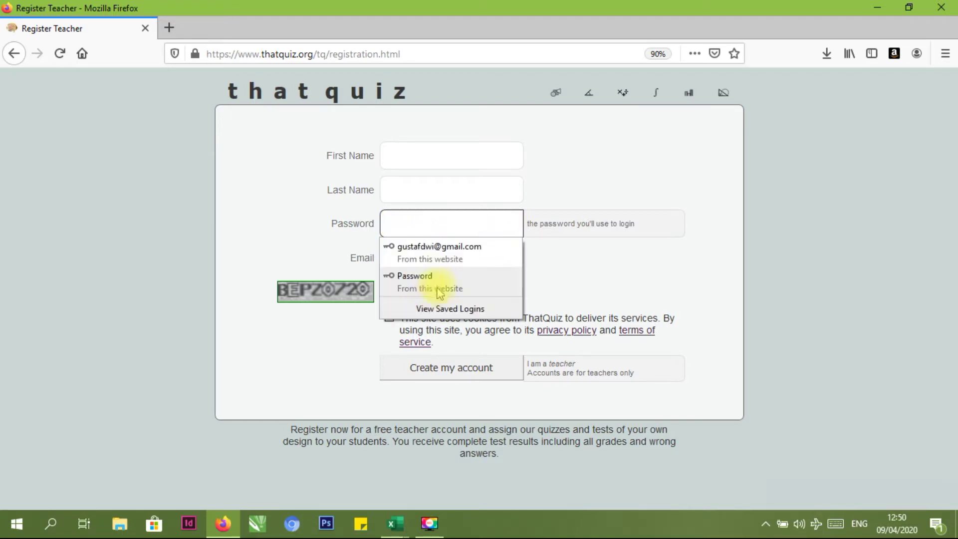
pyautogui.click(248, 320)
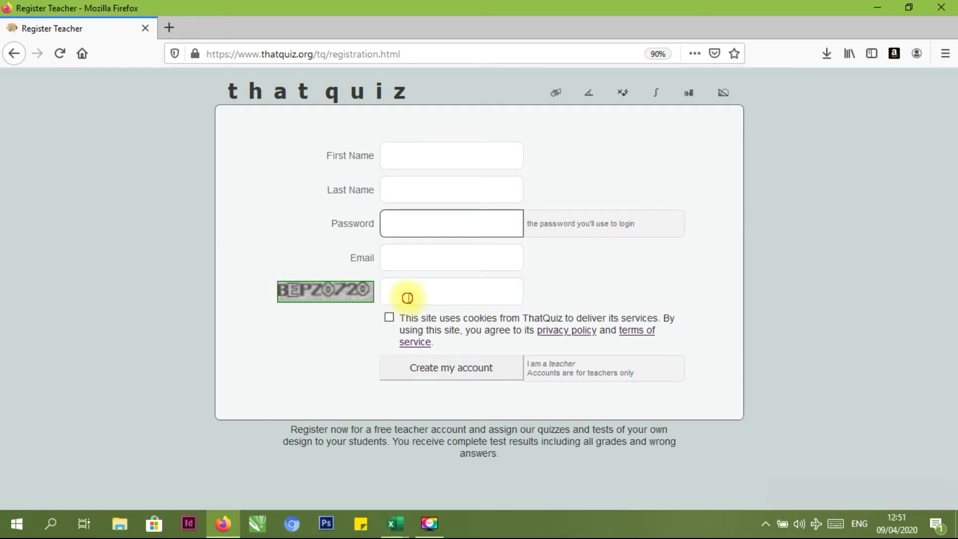
pyautogui.click(408, 296)
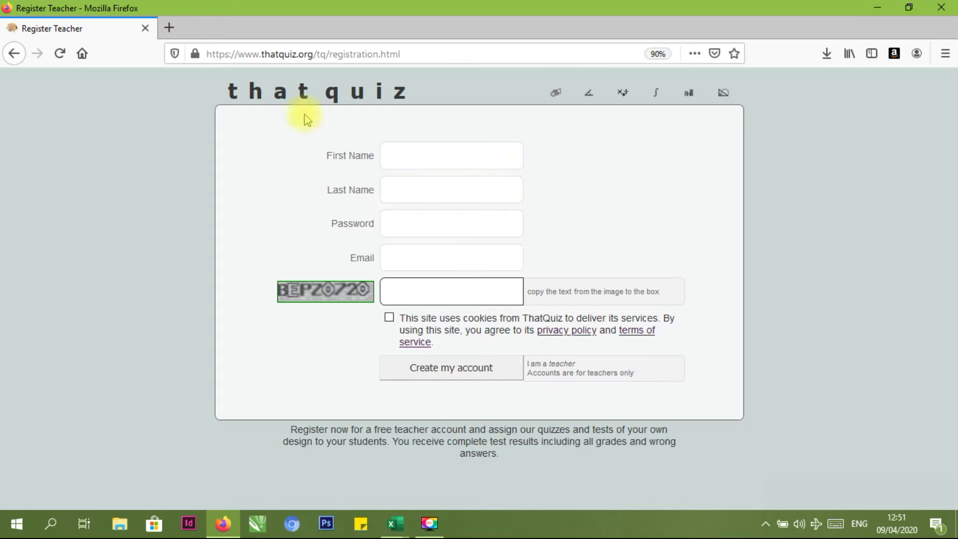
pyautogui.click(12, 53)
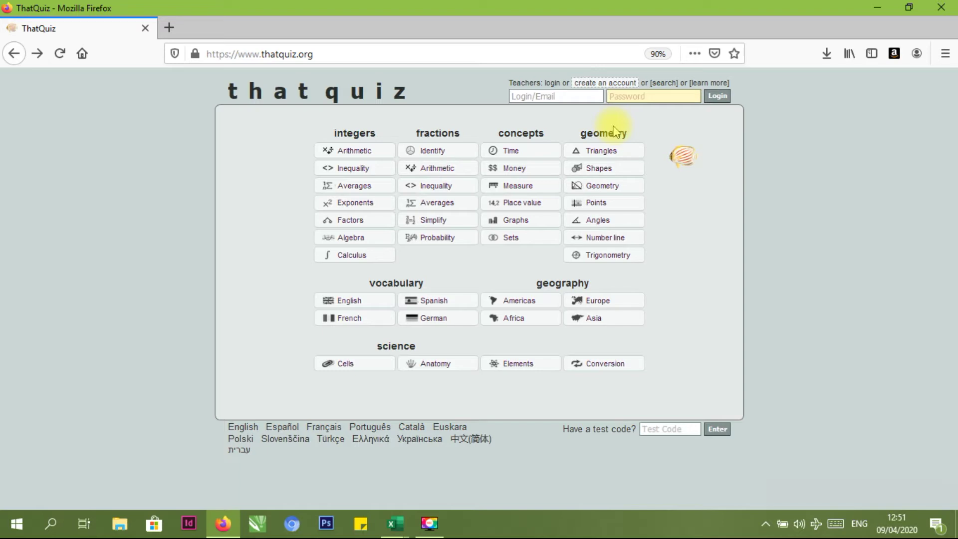
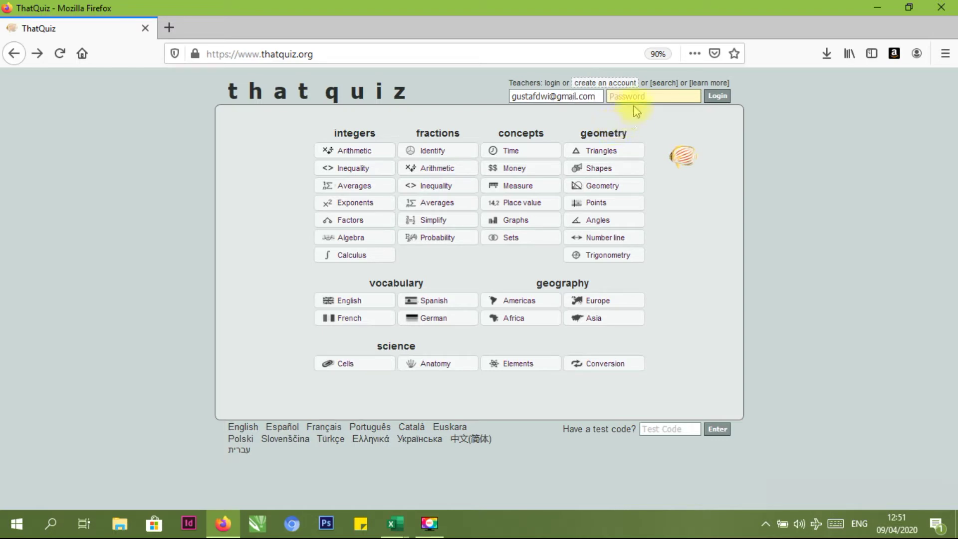
# Log in with the teacher account's e-mail and password
pyautogui.click(633, 100)
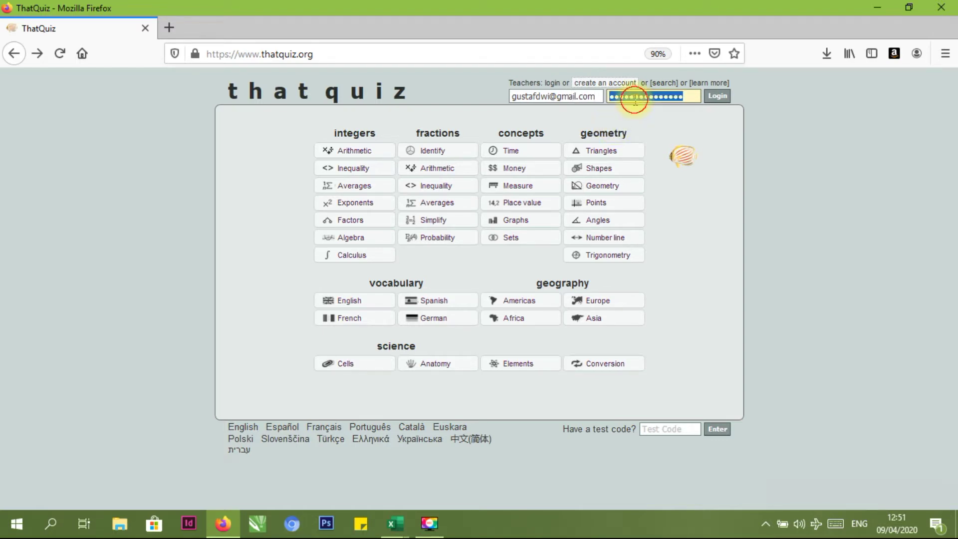
pyautogui.click(714, 100)
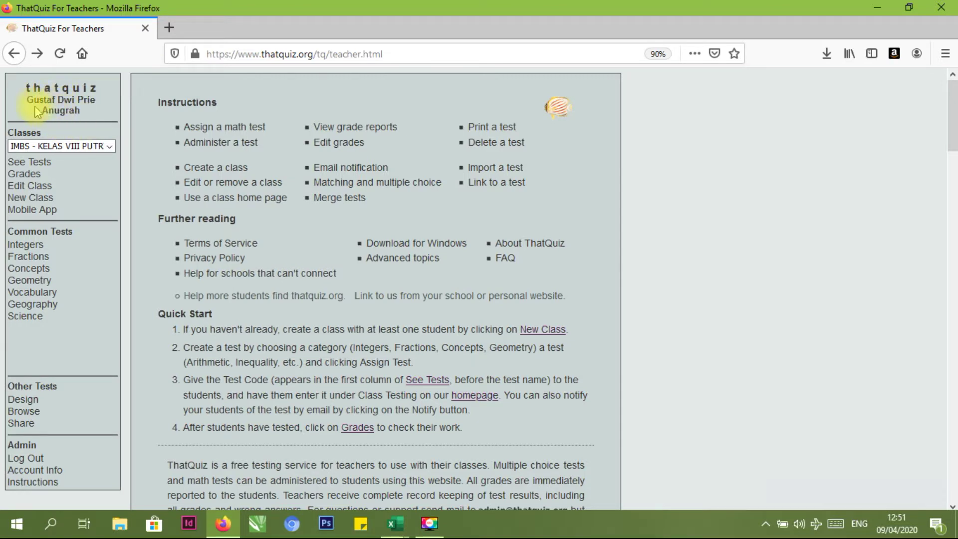
pyautogui.click(112, 146)
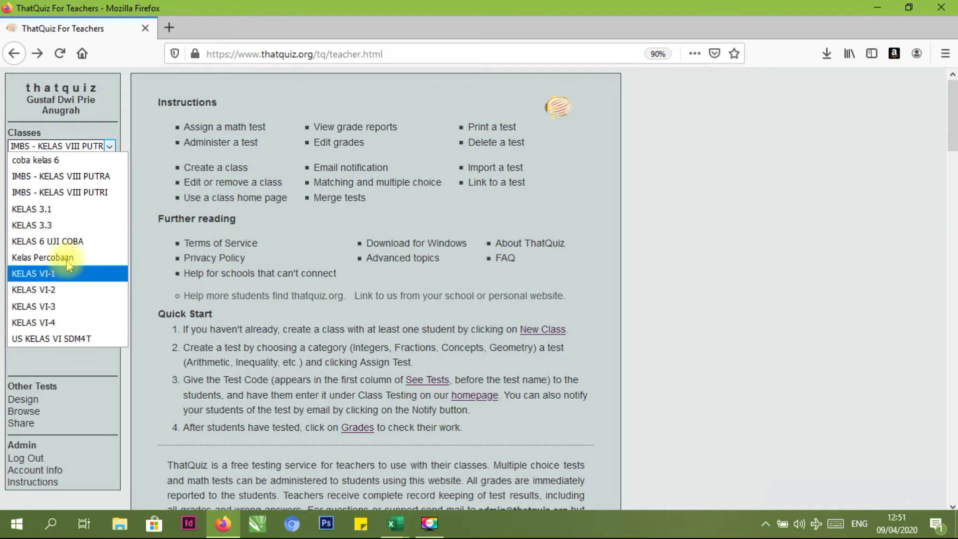
pyautogui.click(110, 148)
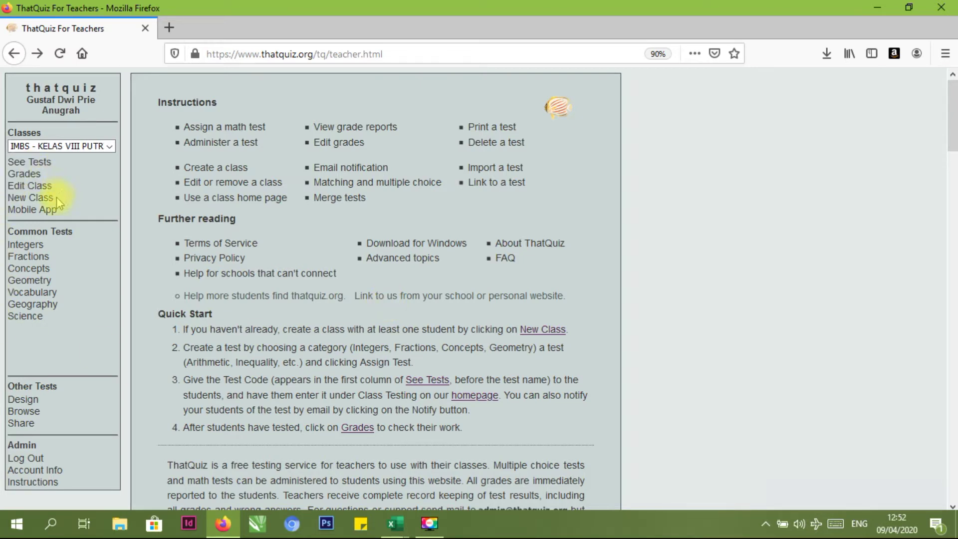
# Create a new class named KELAS VI.1 SDM4T and bring up its student import options
pyautogui.click(36, 203)
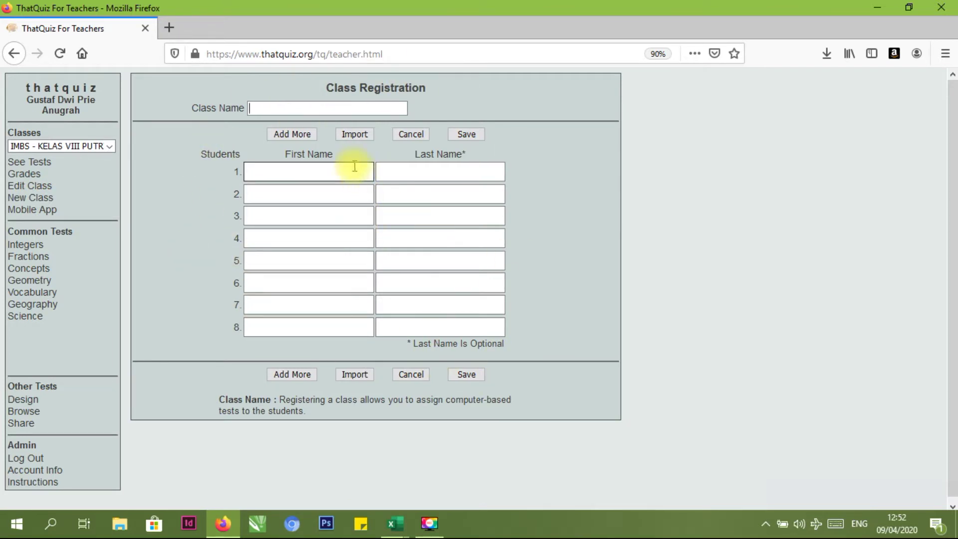
pyautogui.click(298, 111)
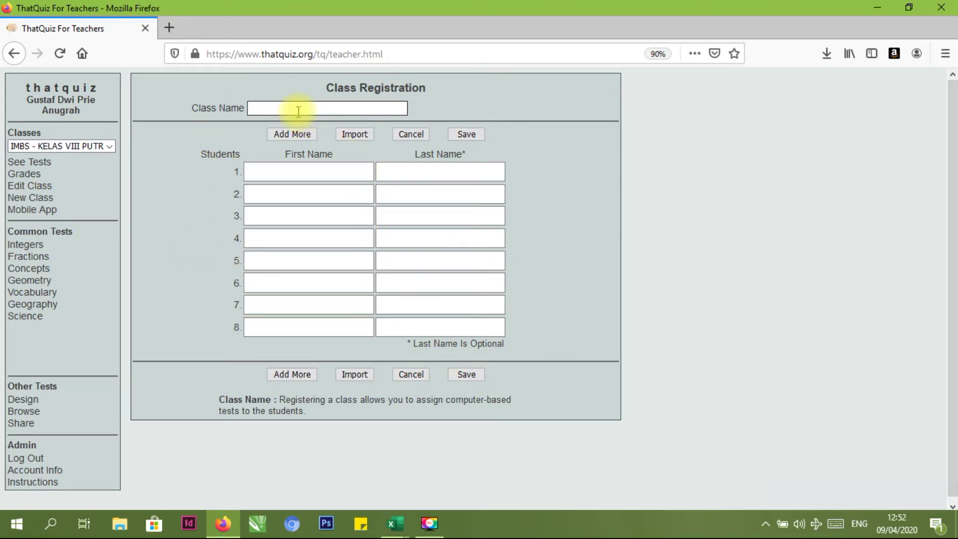
pyautogui.write('KELAS')
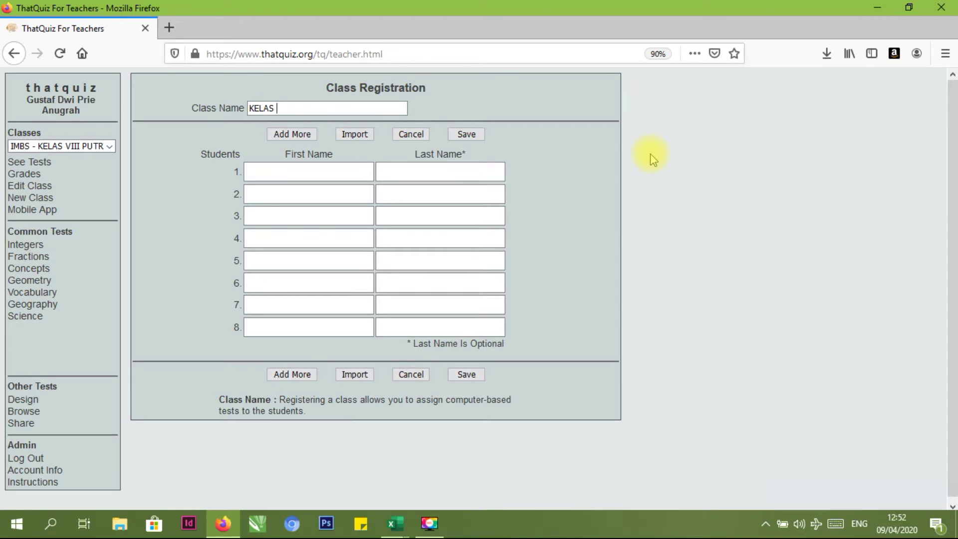
pyautogui.write(' VI.1 SDM4T')
pyautogui.click(362, 135)
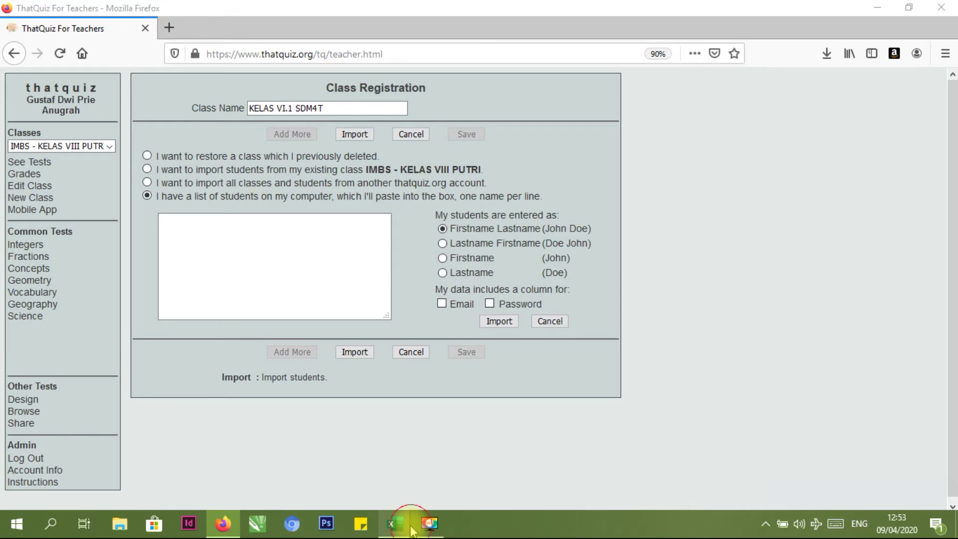
# In the Excel student workbook, check the VI-1 class labels and the passwords in column G
pyautogui.moveTo(394, 522)
pyautogui.moveTo(343, 476)
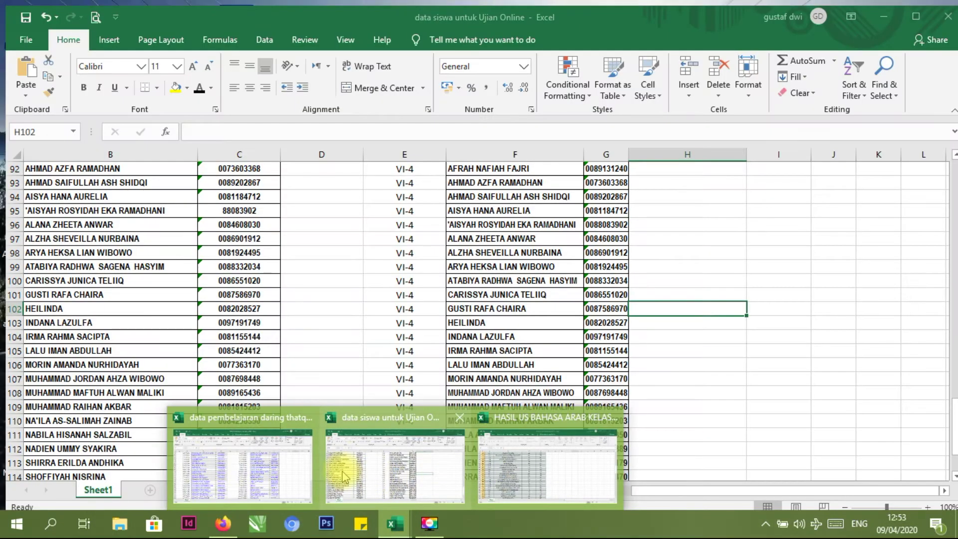
pyautogui.click(342, 476)
pyautogui.click(729, 235)
pyautogui.scroll(20, 641, 261)
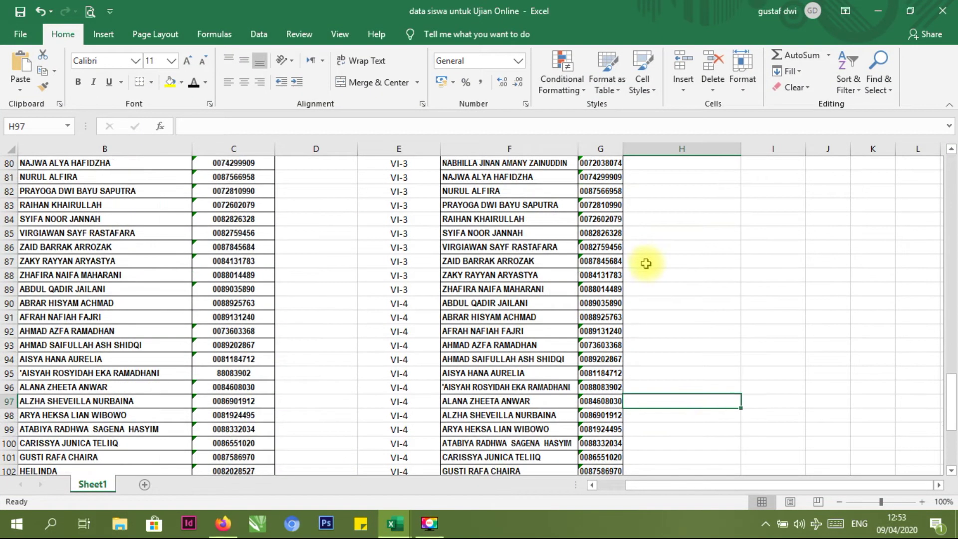
pyautogui.scroll(7, 462, 248)
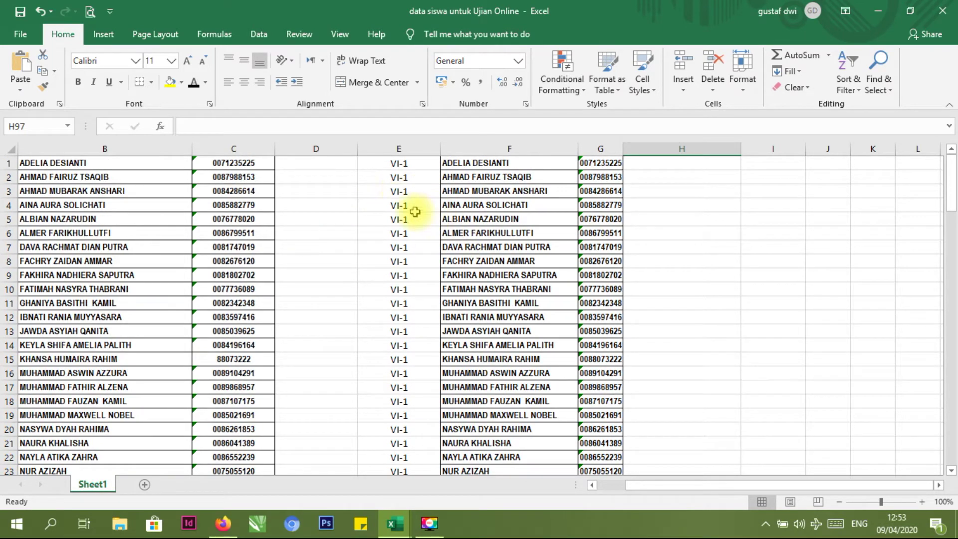
pyautogui.click(385, 162)
pyautogui.click(633, 178)
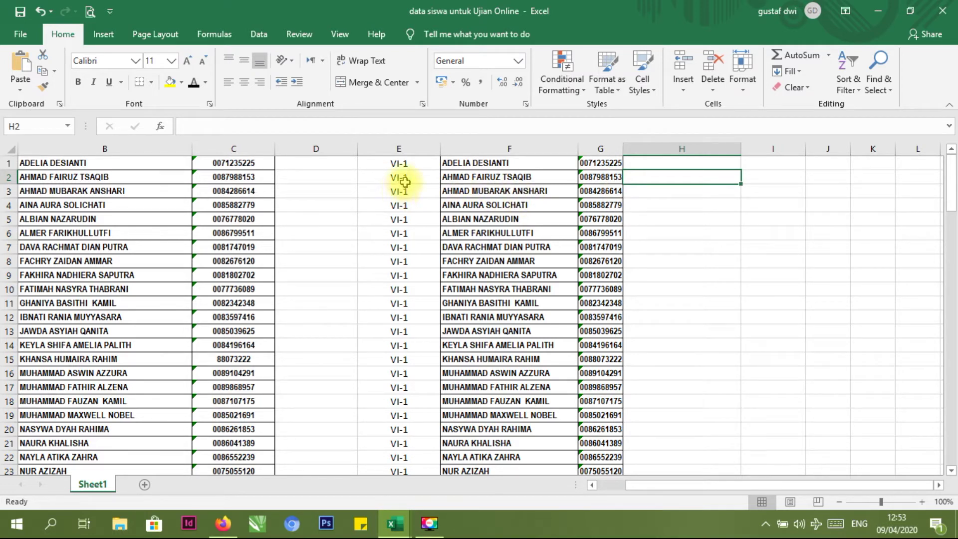
pyautogui.click(605, 162)
pyautogui.click(604, 177)
pyautogui.click(603, 206)
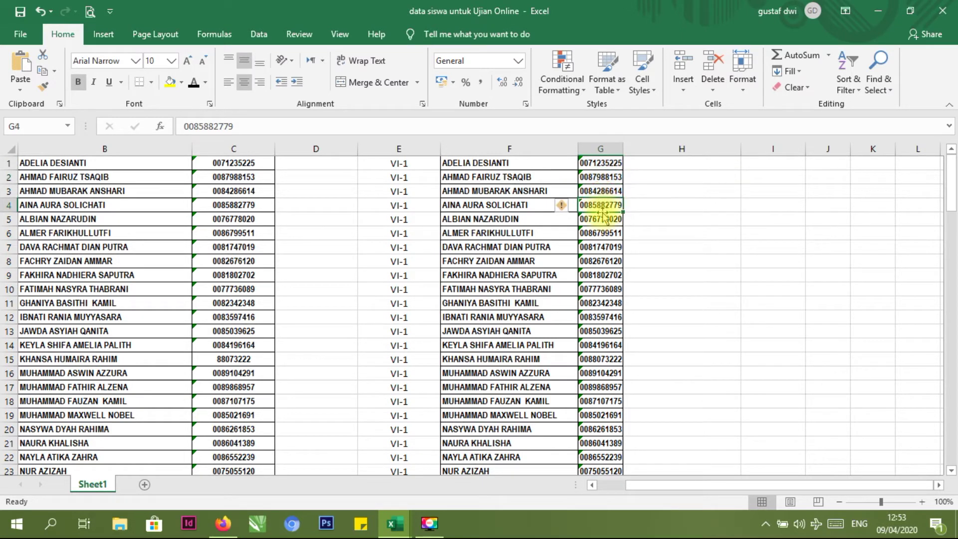
pyautogui.click(663, 181)
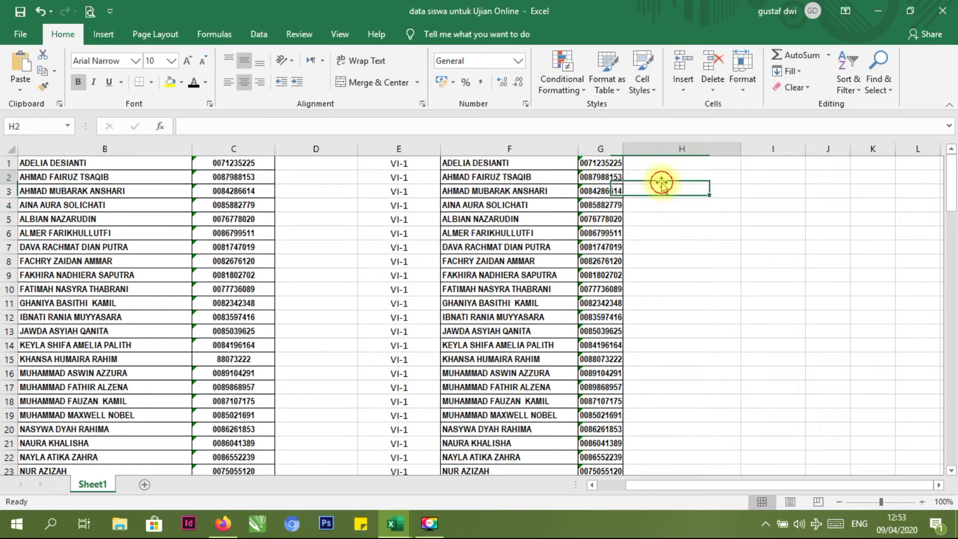
pyautogui.click(592, 164)
pyautogui.click(592, 177)
pyautogui.click(591, 191)
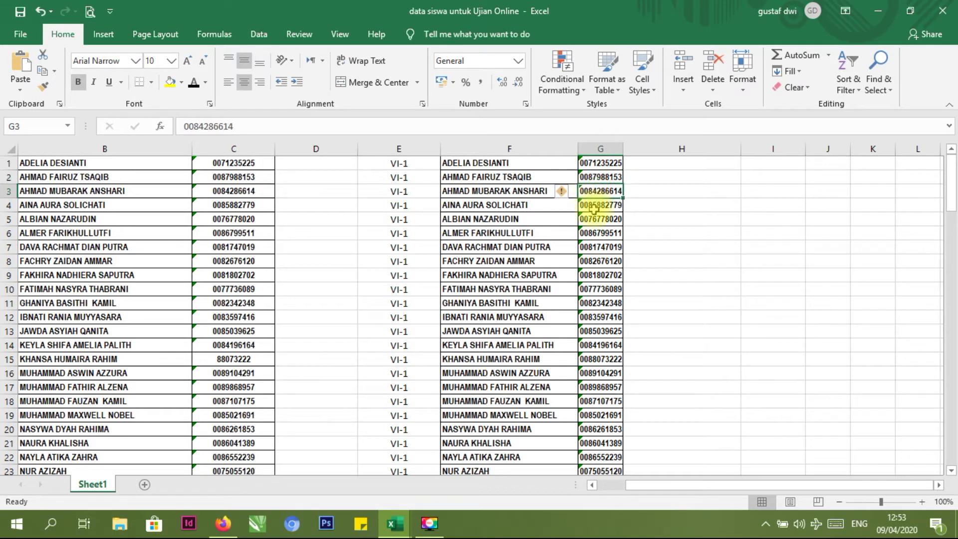
pyautogui.click(685, 211)
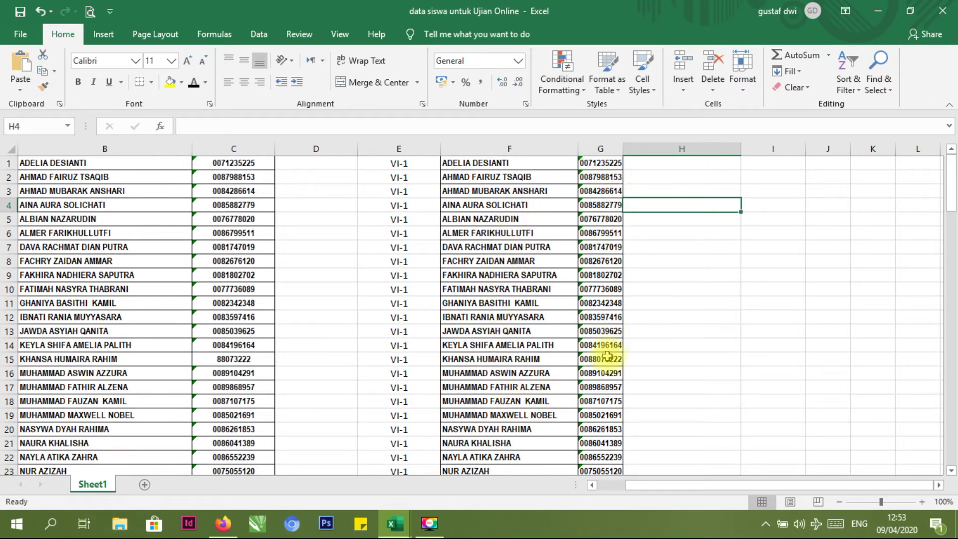
# Copy the VI-1 block E1:G32 and return to the ThatQuiz registration page
pyautogui.moveTo(386, 163); pyautogui.dragTo(590, 402)
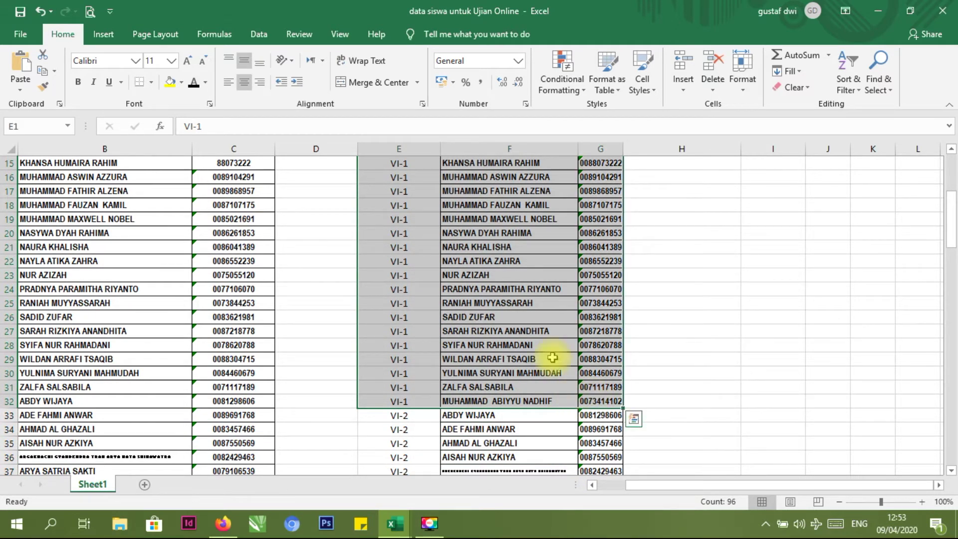
pyautogui.scroll(5, 438, 266)
pyautogui.hotkey('ctrl', 'c')
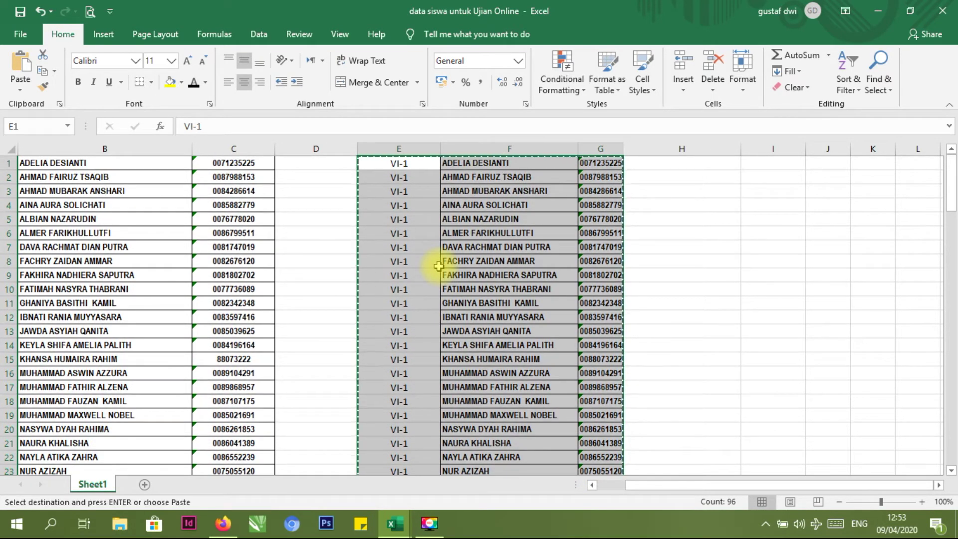
pyautogui.click(223, 522)
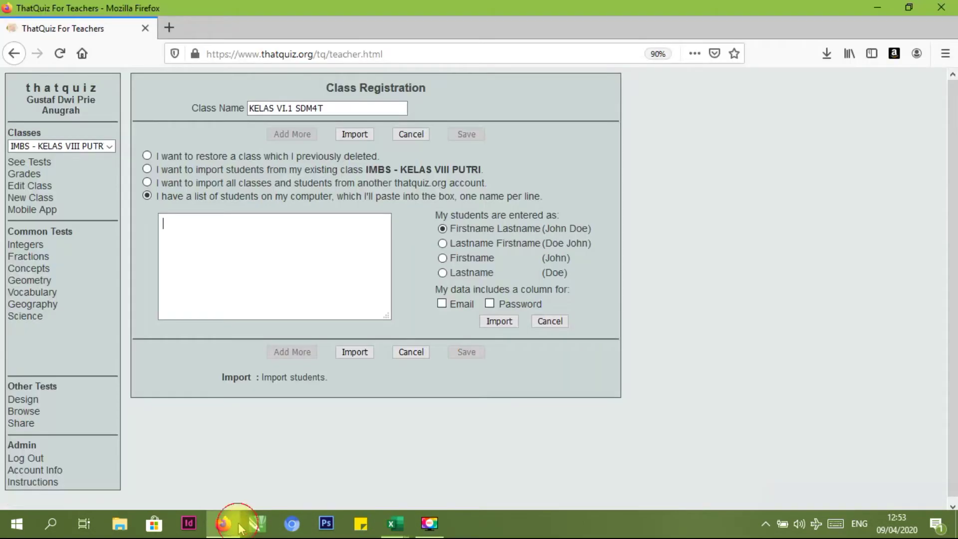
# Paste the copied VI-1 rows of labels, names and passwords into the student list box
pyautogui.click(200, 254)
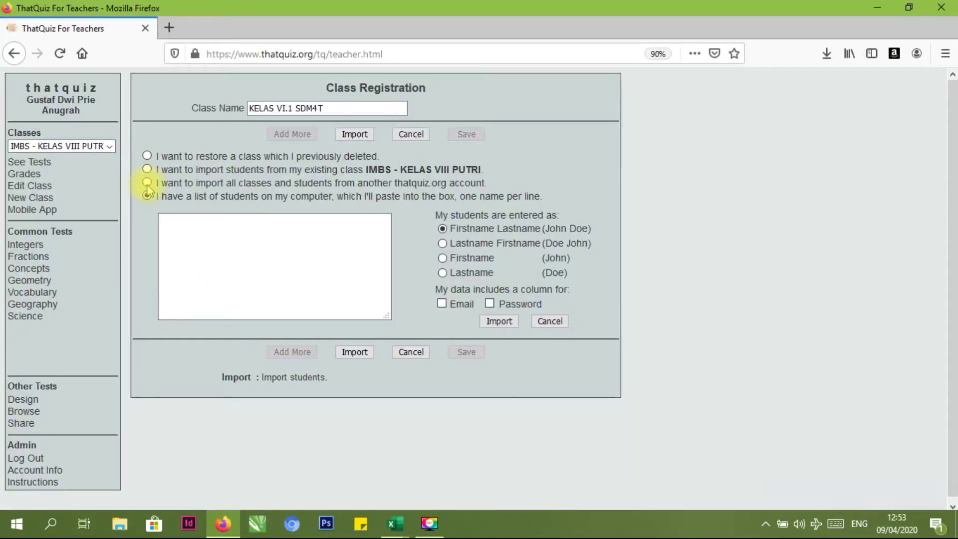
pyautogui.click(198, 239)
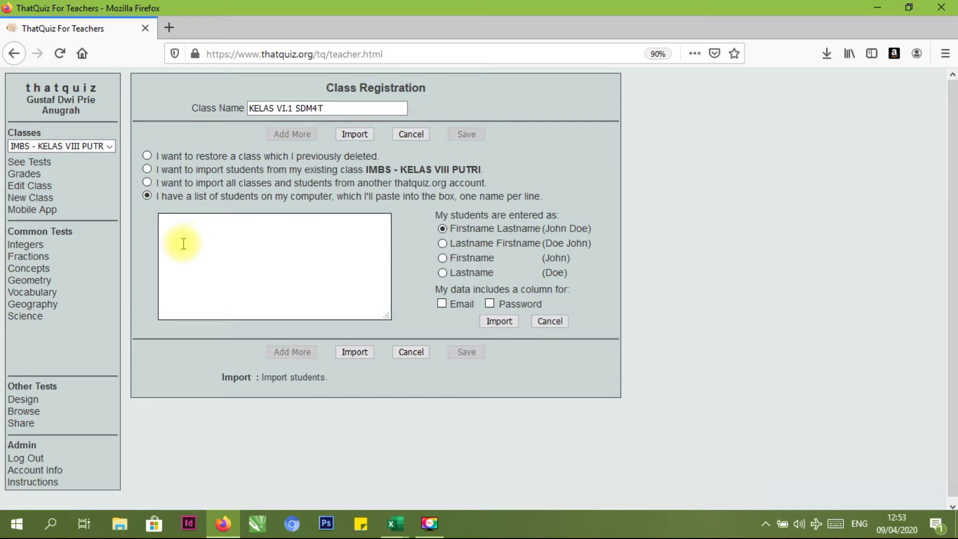
pyautogui.hotkey('ctrl', 'v')
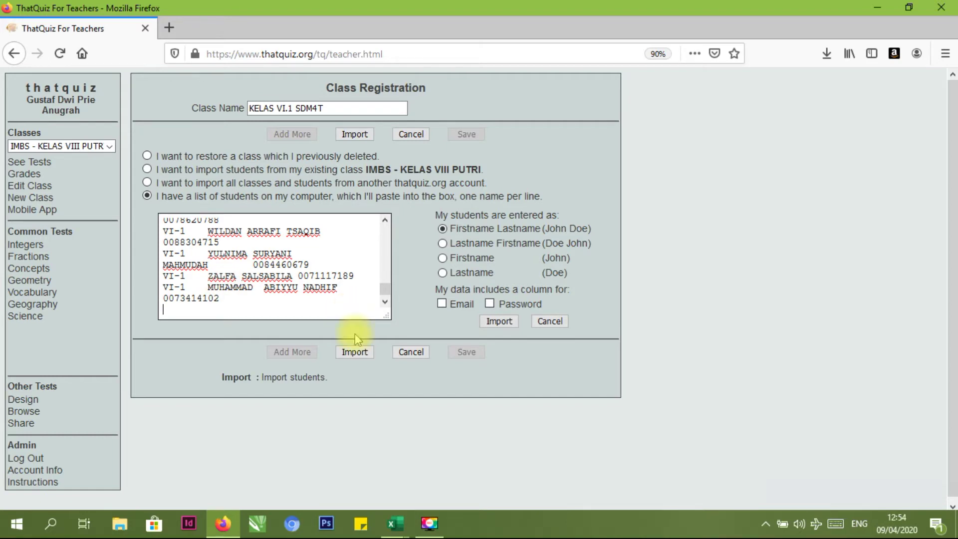
pyautogui.click(392, 521)
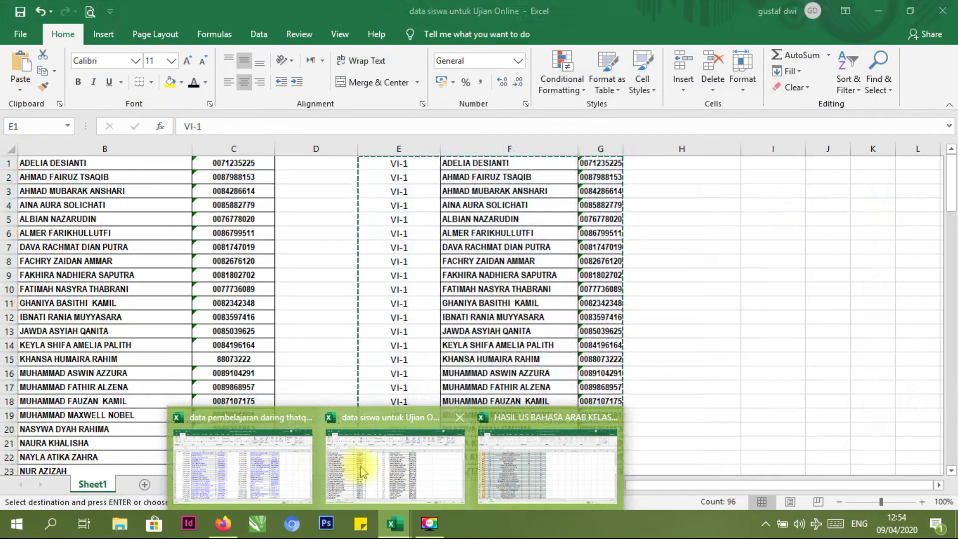
# Recheck the passwords in G5 and G4 of the Excel sheet, then return to ThatQuiz
pyautogui.click(395, 466)
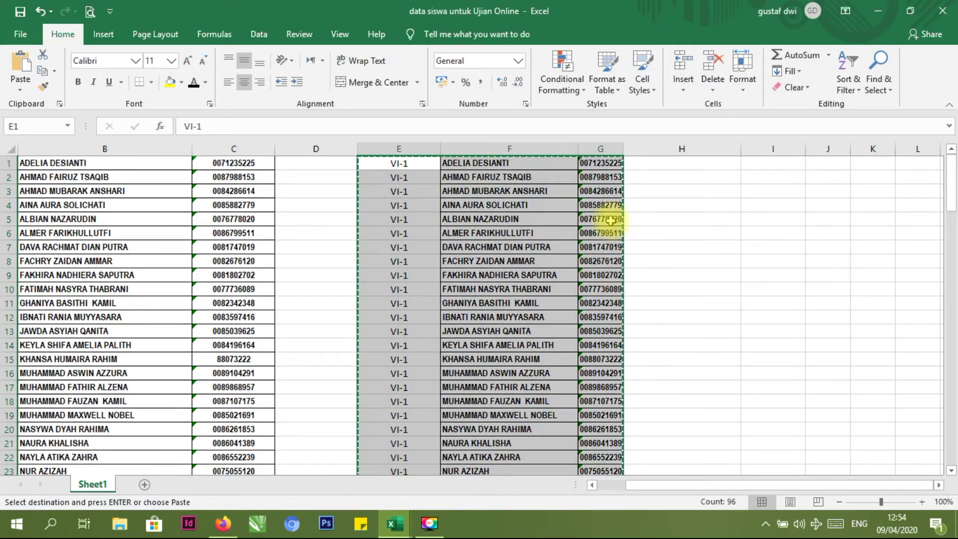
pyautogui.click(604, 220)
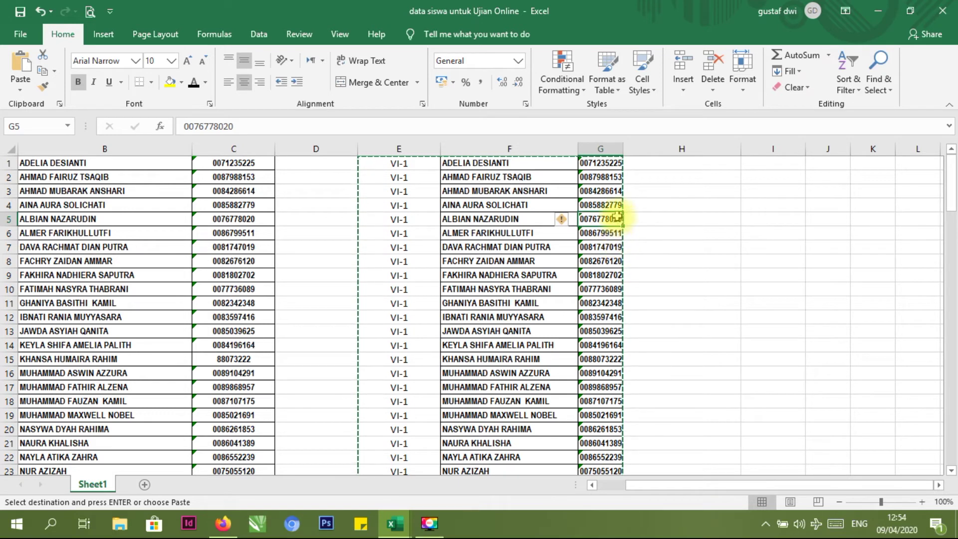
pyautogui.click(612, 206)
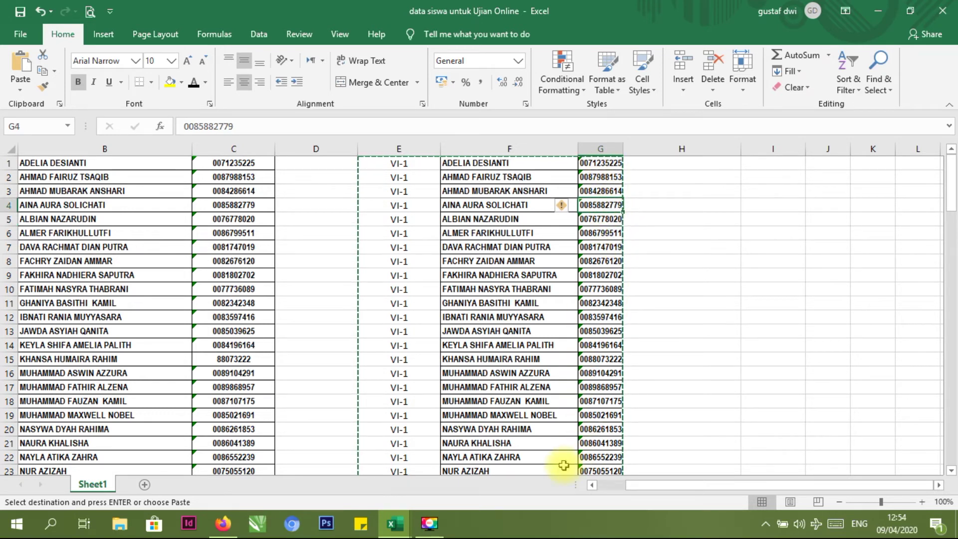
pyautogui.click(223, 523)
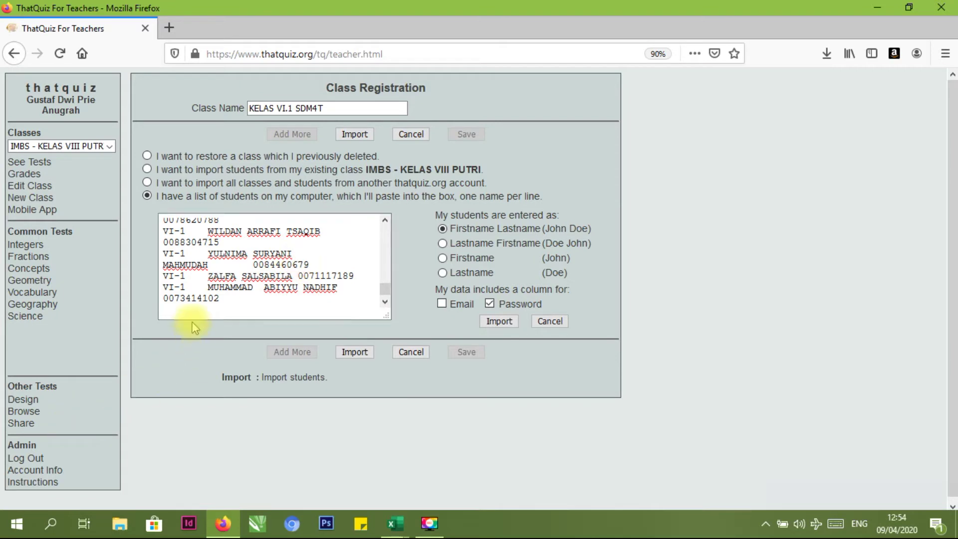
# Import the pasted list as Lastname Firstname, giving 32 VI-1 students with passwords
pyautogui.click(442, 243)
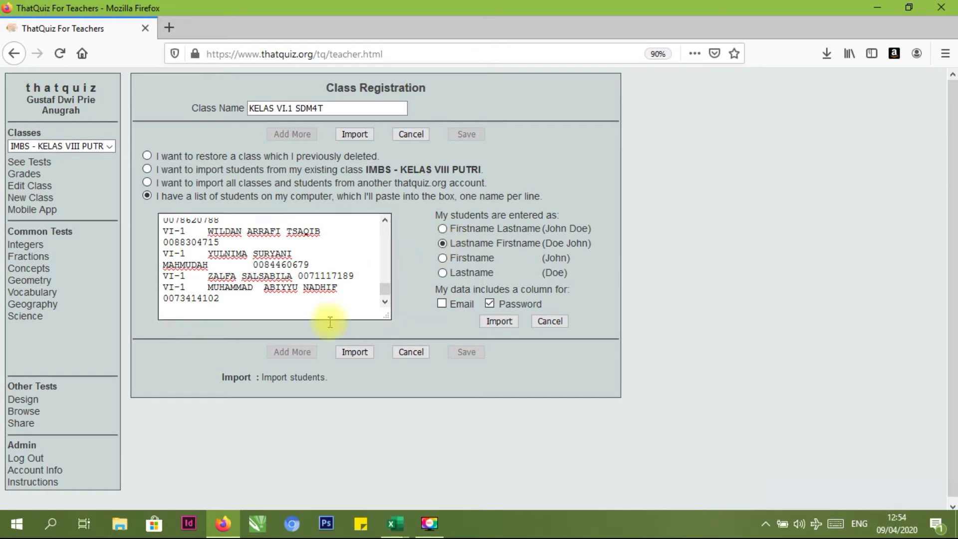
pyautogui.click(368, 352)
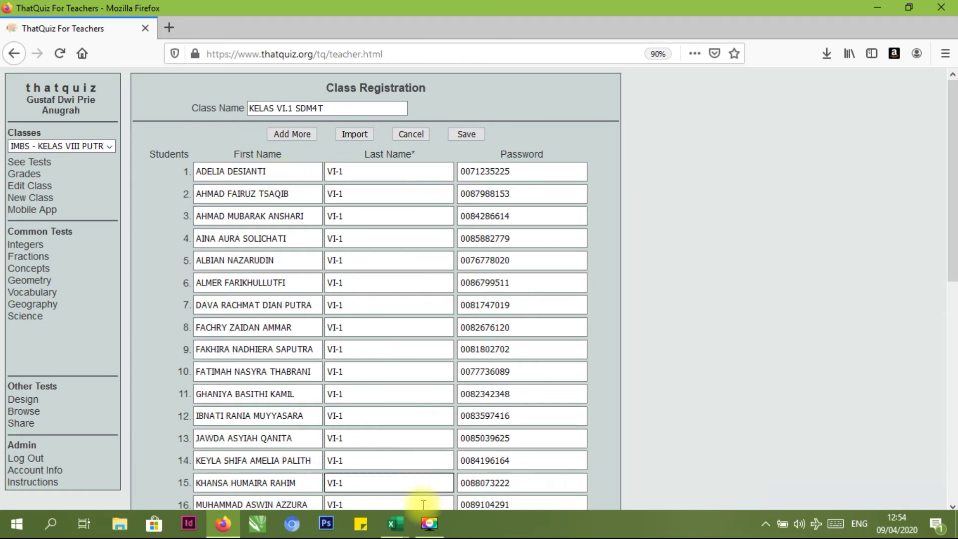
pyautogui.click(394, 523)
pyautogui.click(384, 473)
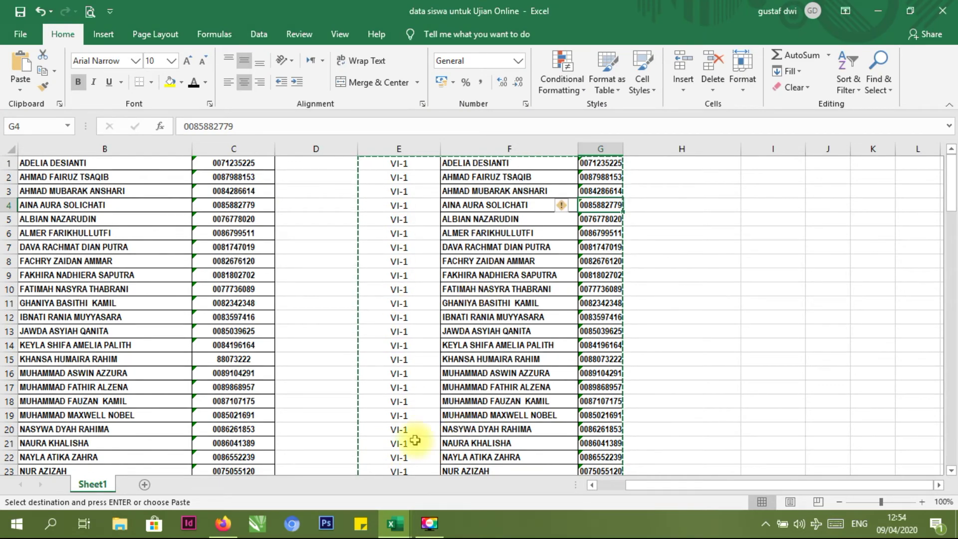
pyautogui.moveTo(394, 523)
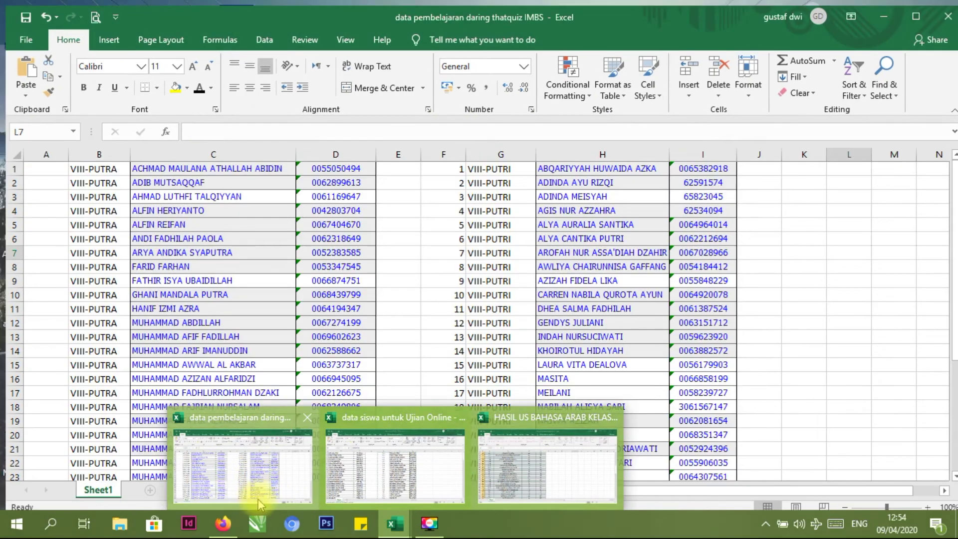
pyautogui.click(223, 524)
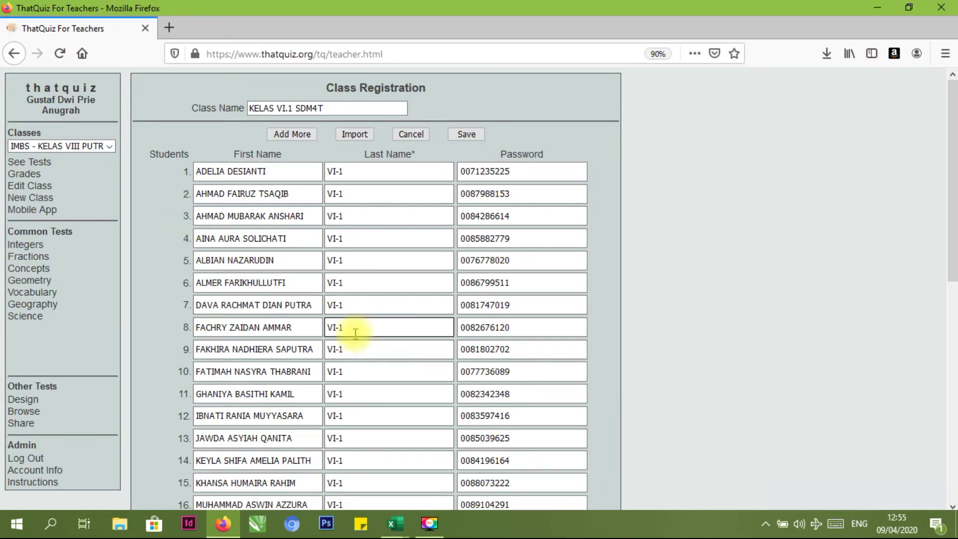
pyautogui.scroll(-9, 379, 327)
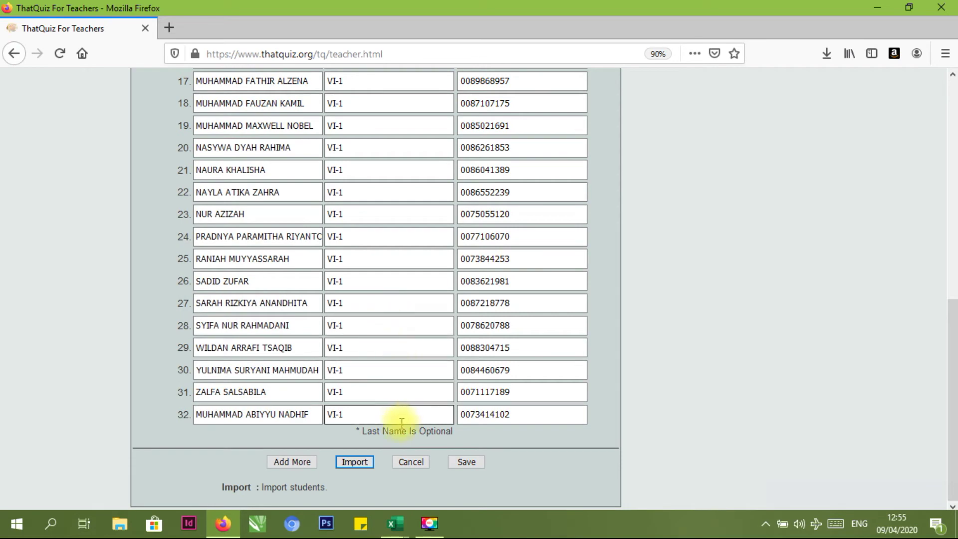
# Save class KELAS VI.1 SDM4T and keep it selected in the Classes list
pyautogui.click(469, 463)
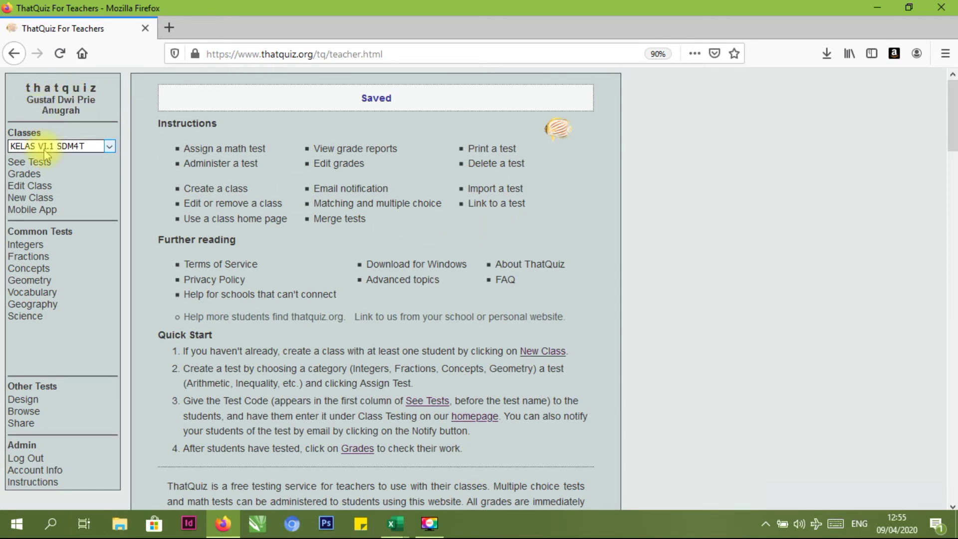
pyautogui.click(109, 146)
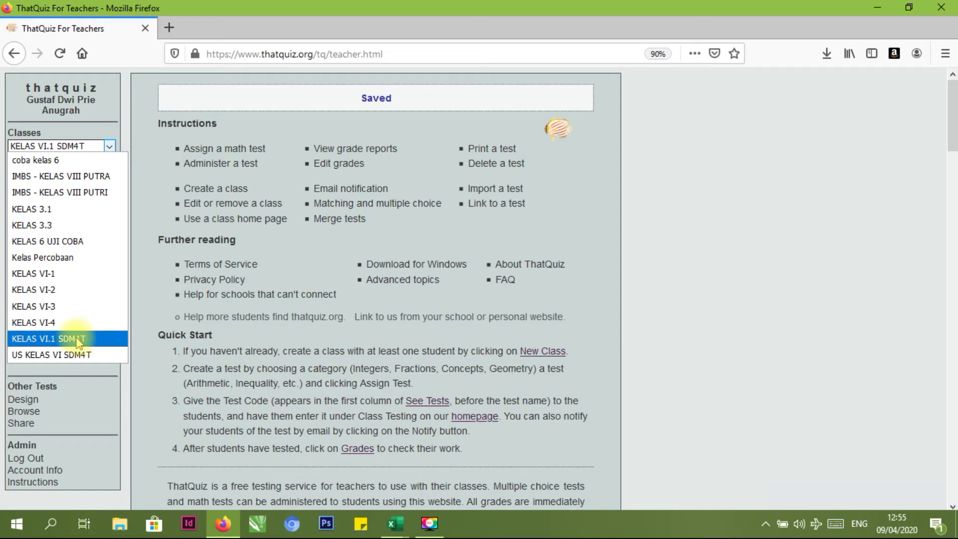
pyautogui.click(142, 256)
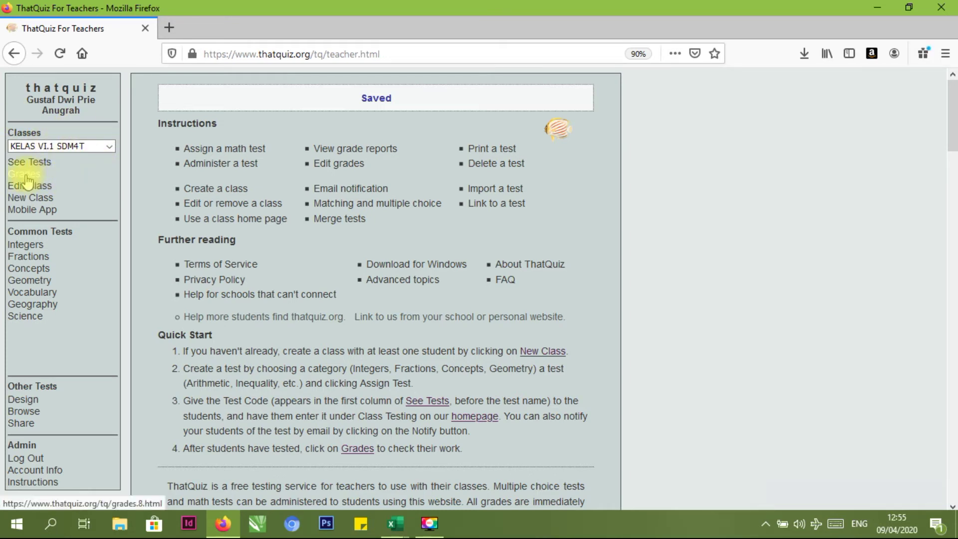
# Compare the class grades list with the Excel sheet, then open Edit Class for KELAS VI.1 SDM4T
pyautogui.click(26, 178)
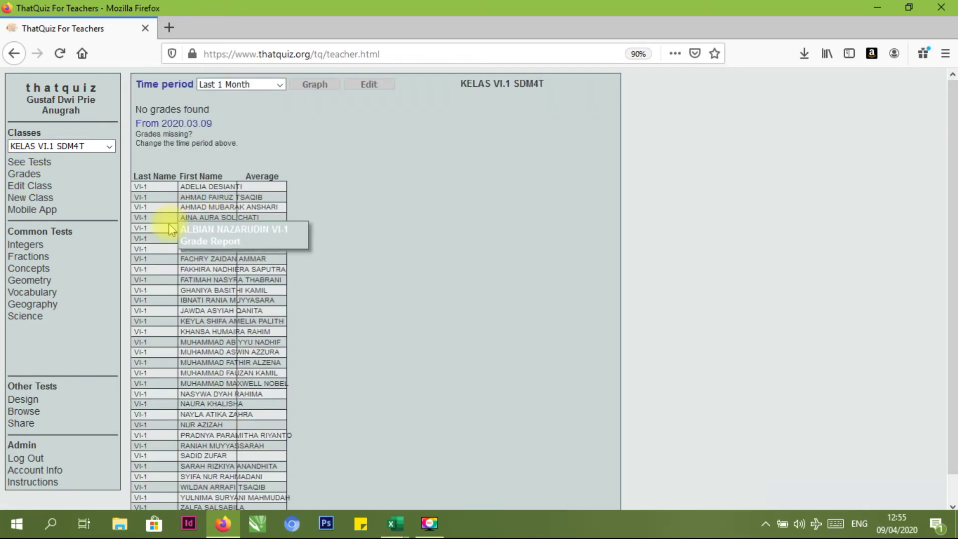
pyautogui.click(393, 525)
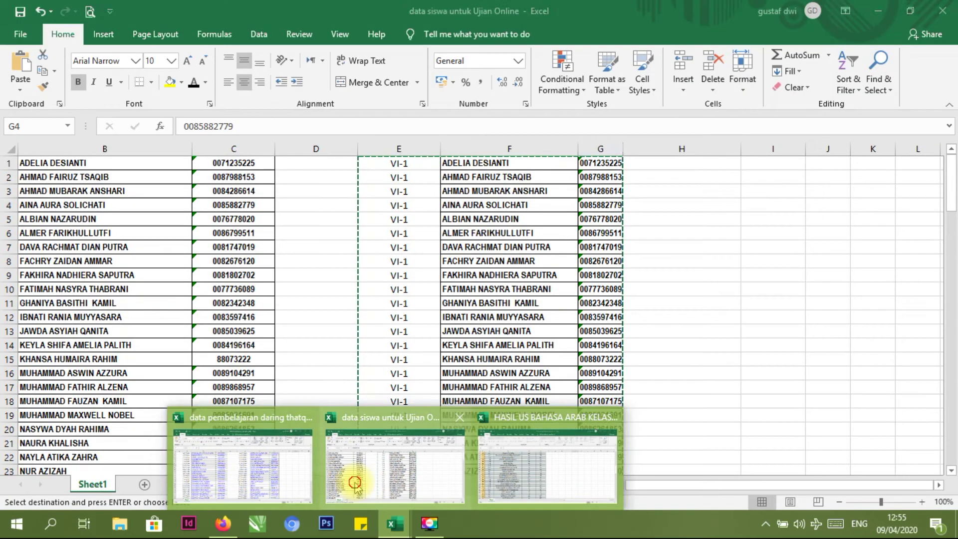
pyautogui.click(344, 477)
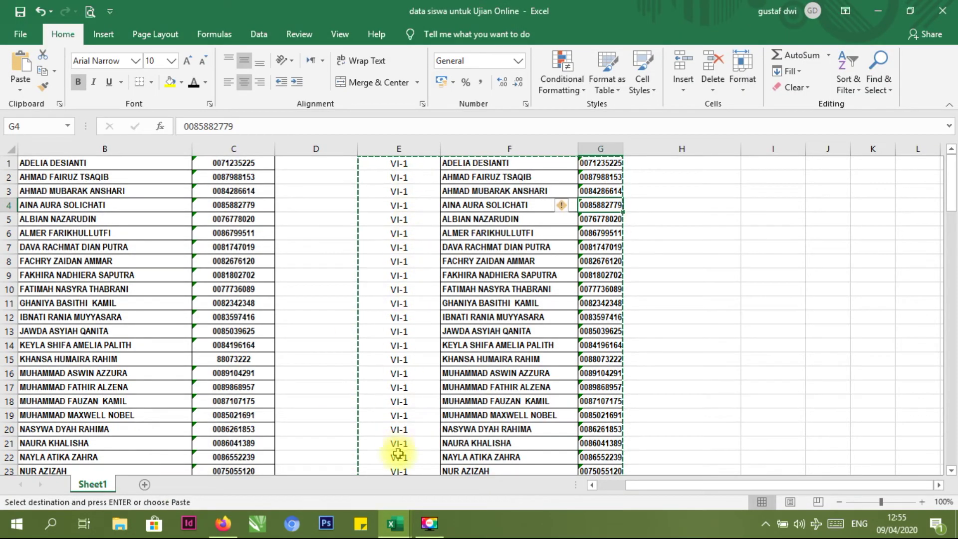
pyautogui.click(398, 524)
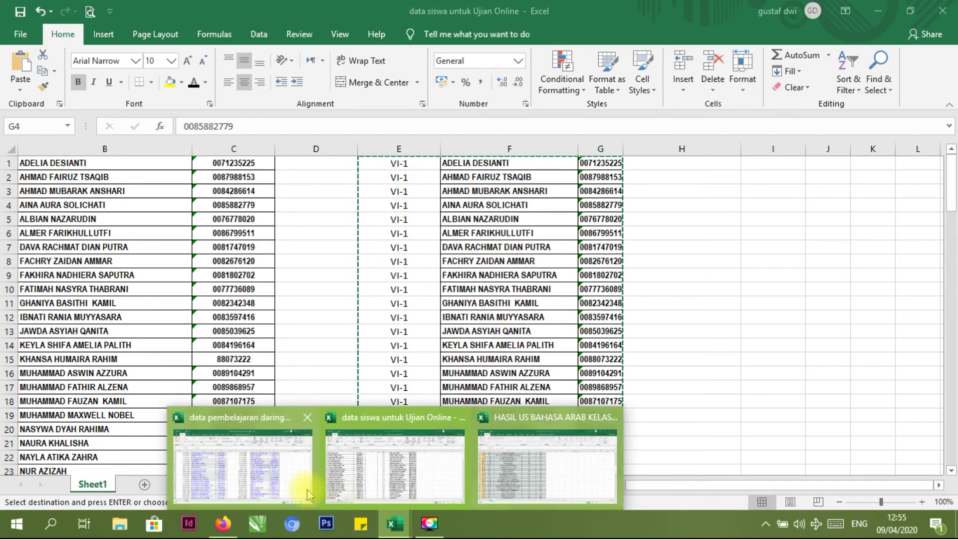
pyautogui.click(224, 525)
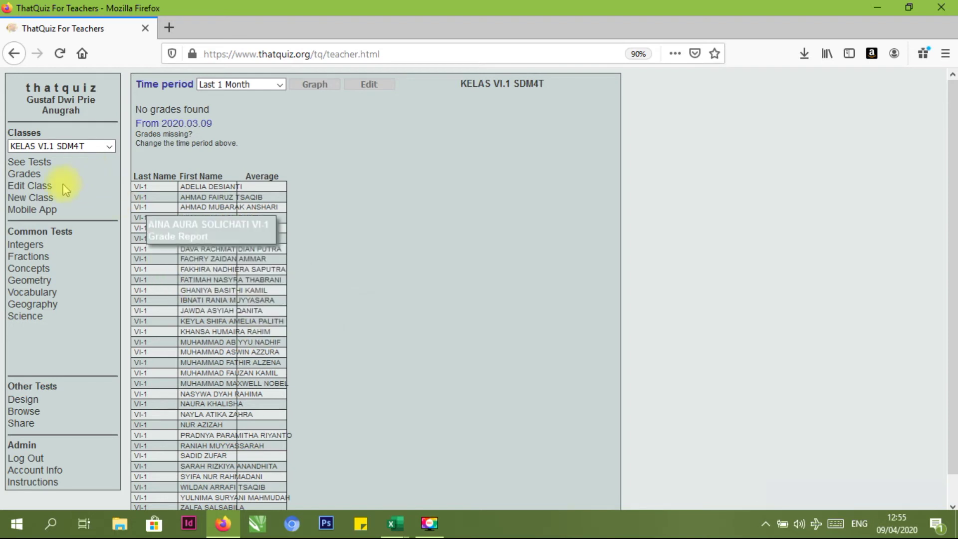
pyautogui.click(50, 189)
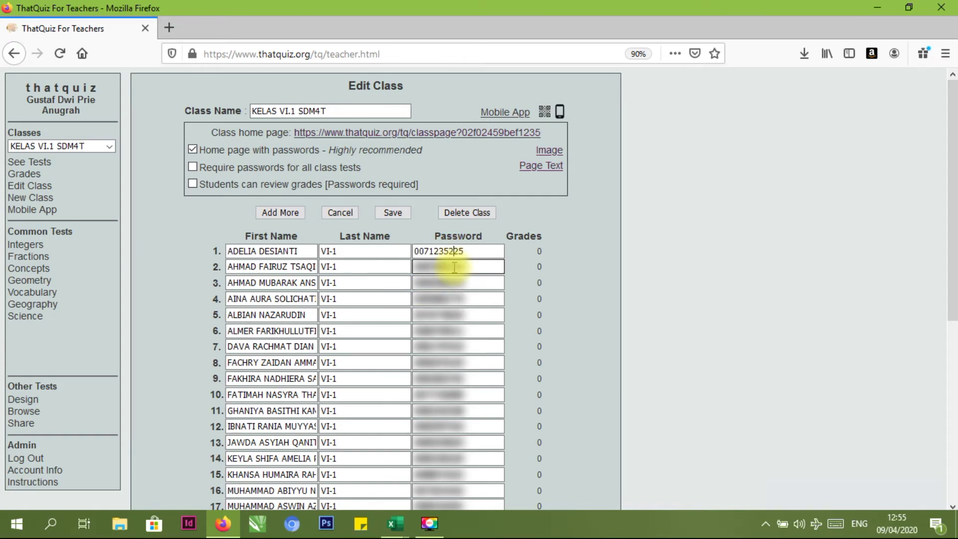
pyautogui.scroll(-6, 452, 278)
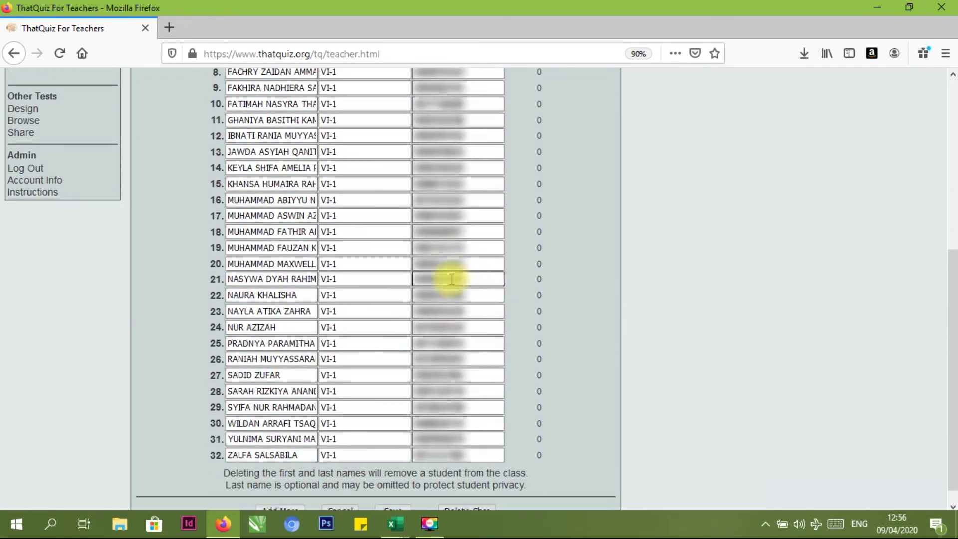
pyautogui.scroll(6, 408, 373)
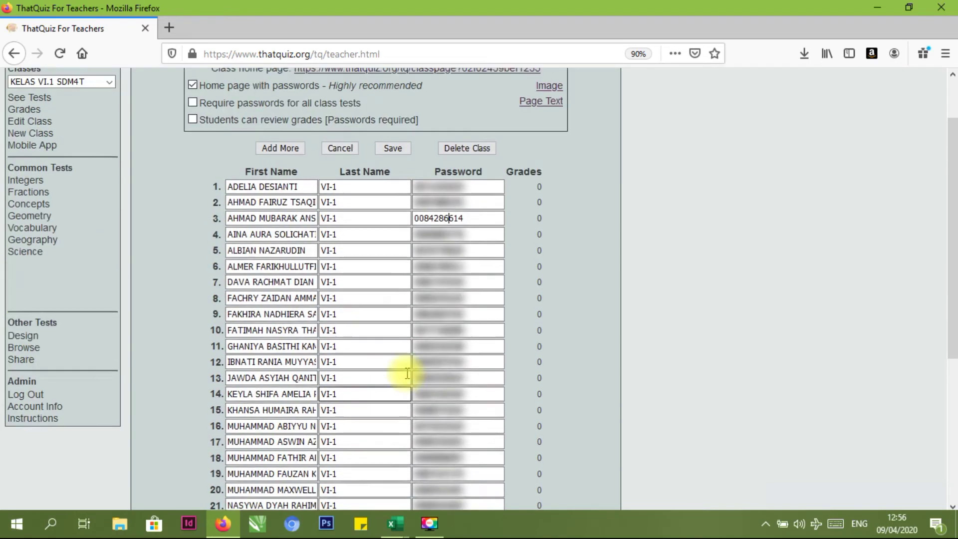
pyautogui.scroll(-3, 408, 373)
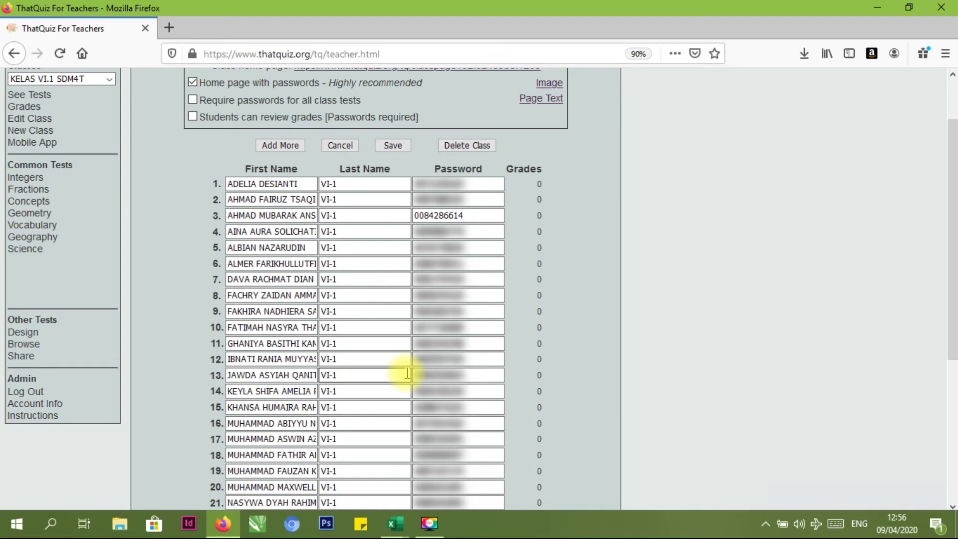
pyautogui.scroll(-9, 408, 373)
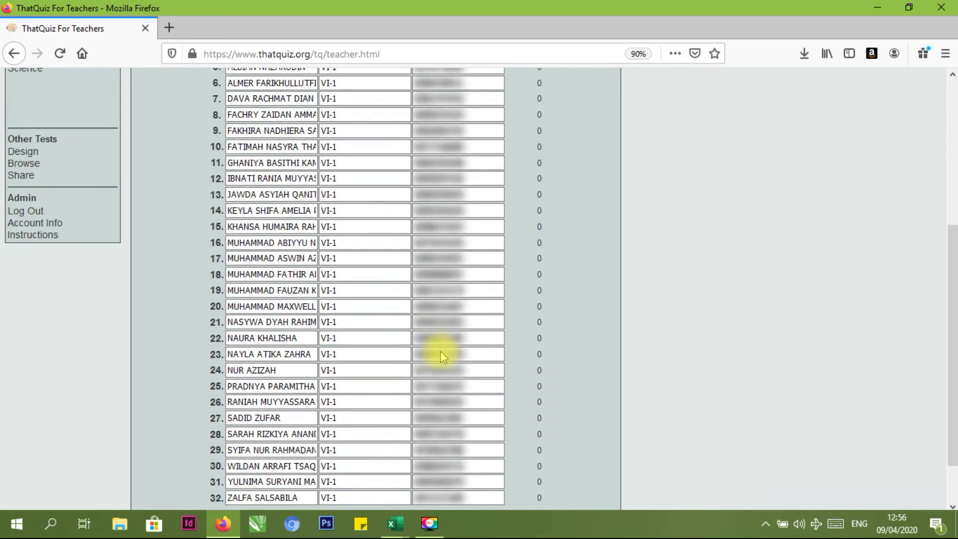
pyautogui.scroll(-2, 496, 412)
pyautogui.scroll(12, 531, 324)
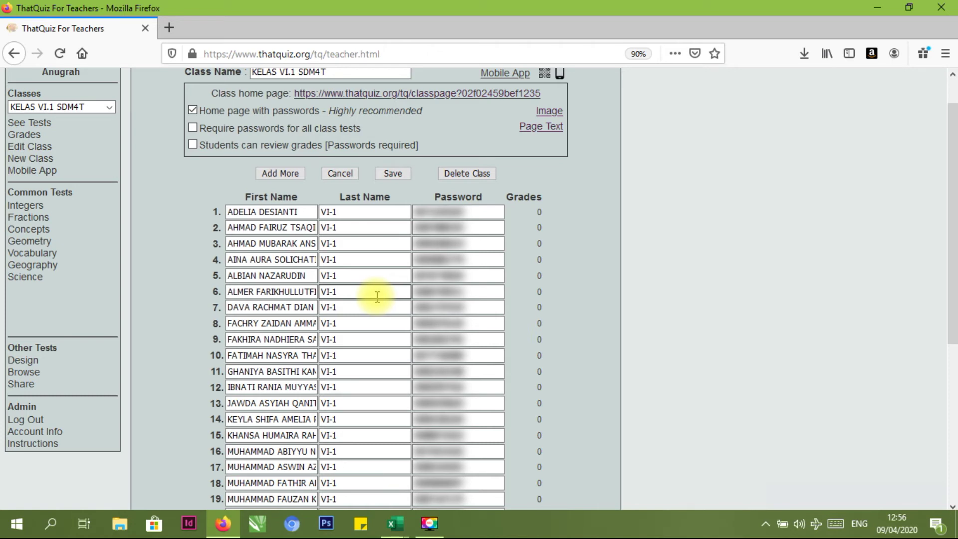
# Turn on 'Require passwords for all class tests' and save the KELAS VI.1 SDM4T settings
pyautogui.click(451, 212)
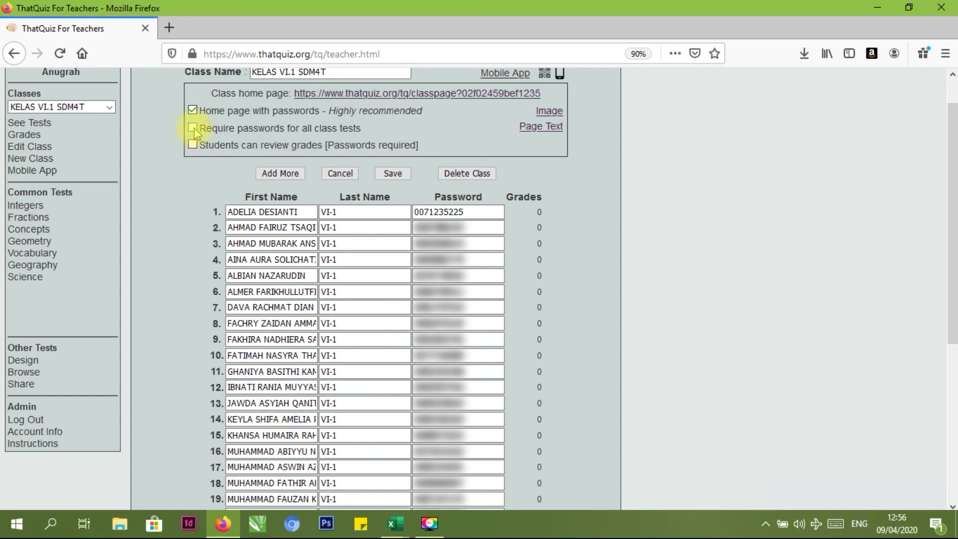
pyautogui.click(193, 129)
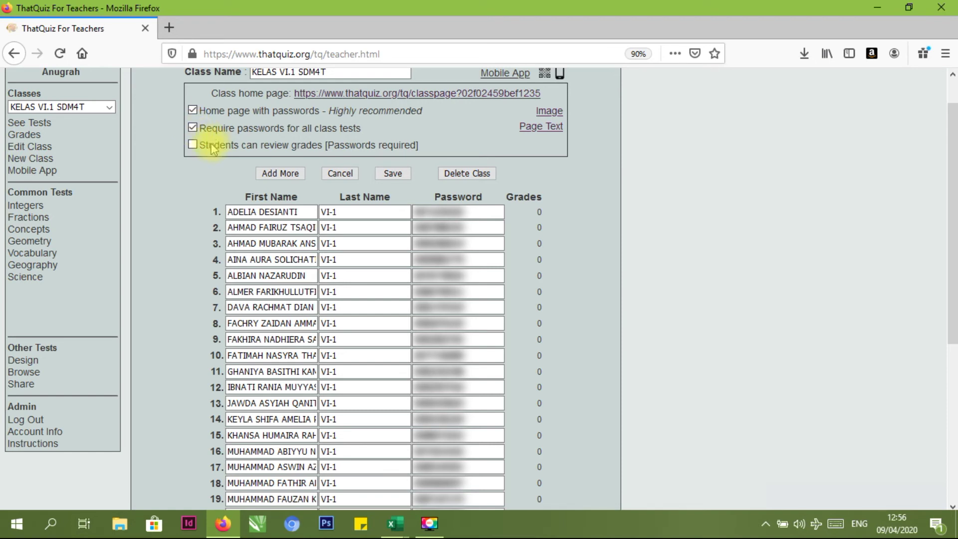
pyautogui.click(394, 175)
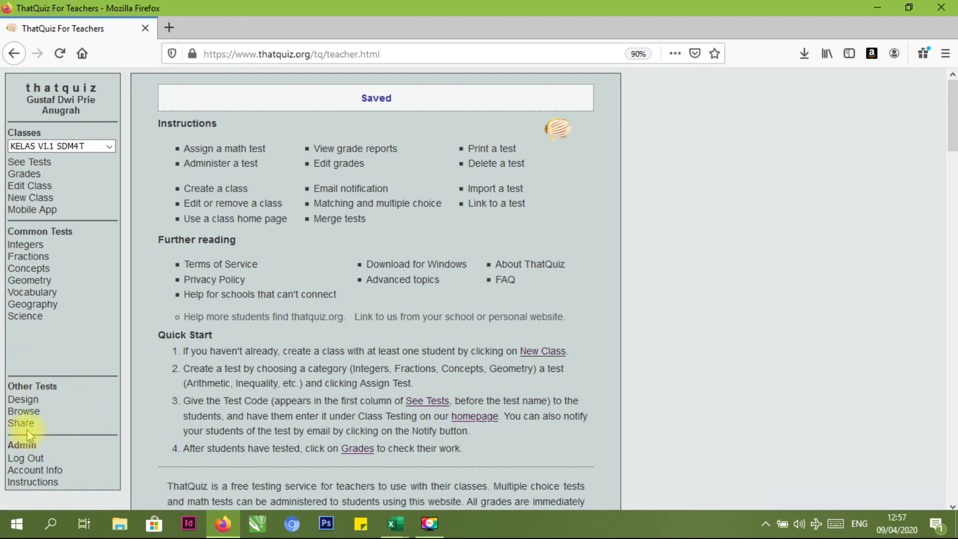
# Start a new multiple choice test from the Design page under Other Tests
pyautogui.click(30, 402)
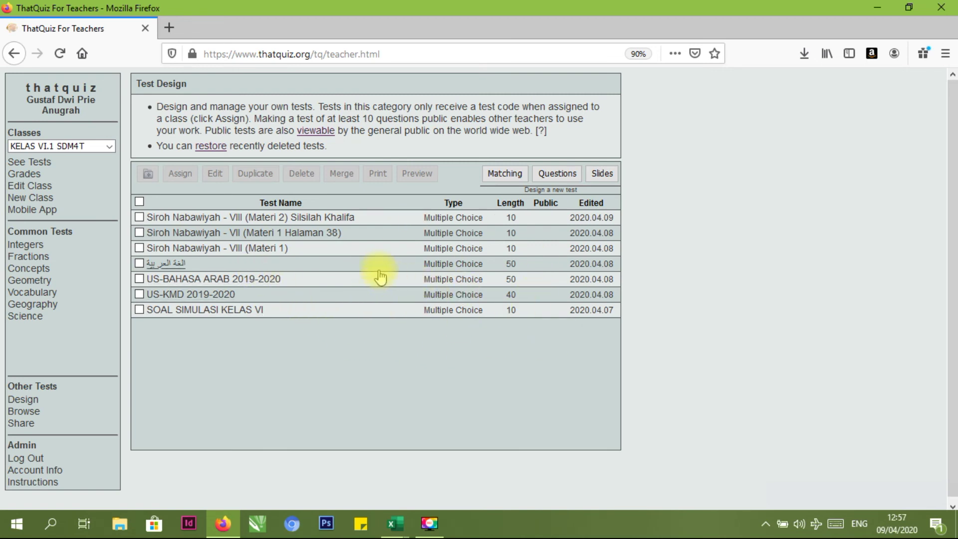
pyautogui.click(543, 179)
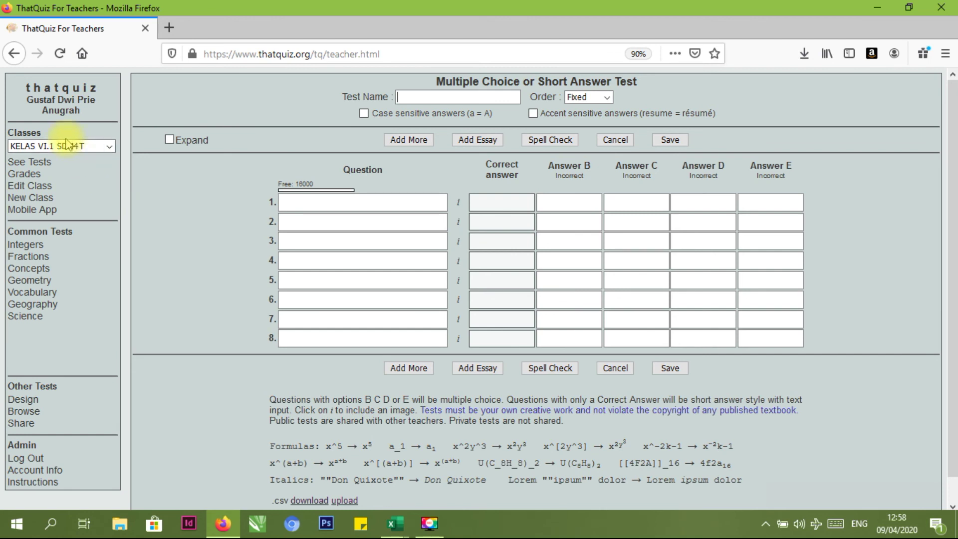
pyautogui.click(516, 203)
pyautogui.click(569, 205)
pyautogui.click(633, 207)
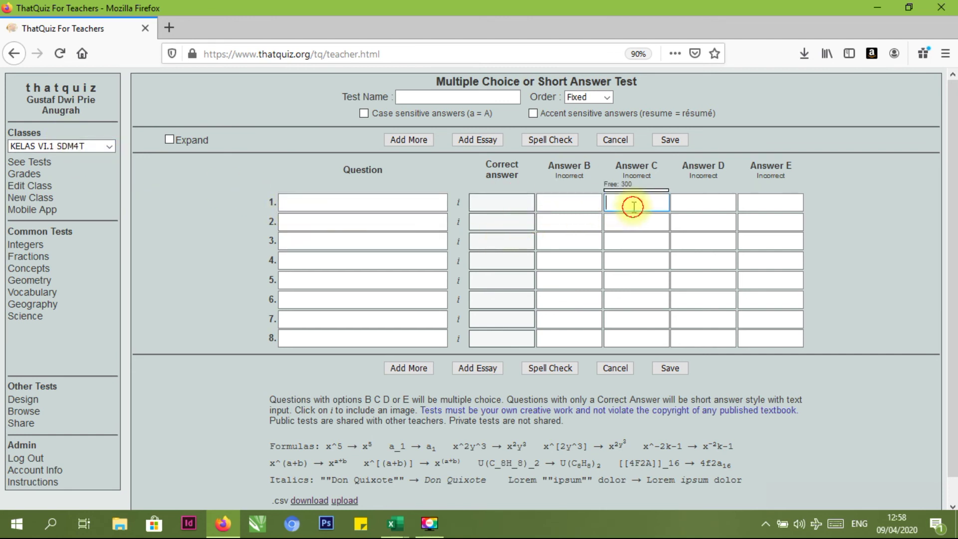
pyautogui.click(696, 204)
pyautogui.click(764, 205)
pyautogui.click(749, 224)
pyautogui.click(695, 223)
pyautogui.click(633, 222)
pyautogui.click(568, 220)
pyautogui.click(486, 221)
pyautogui.click(388, 223)
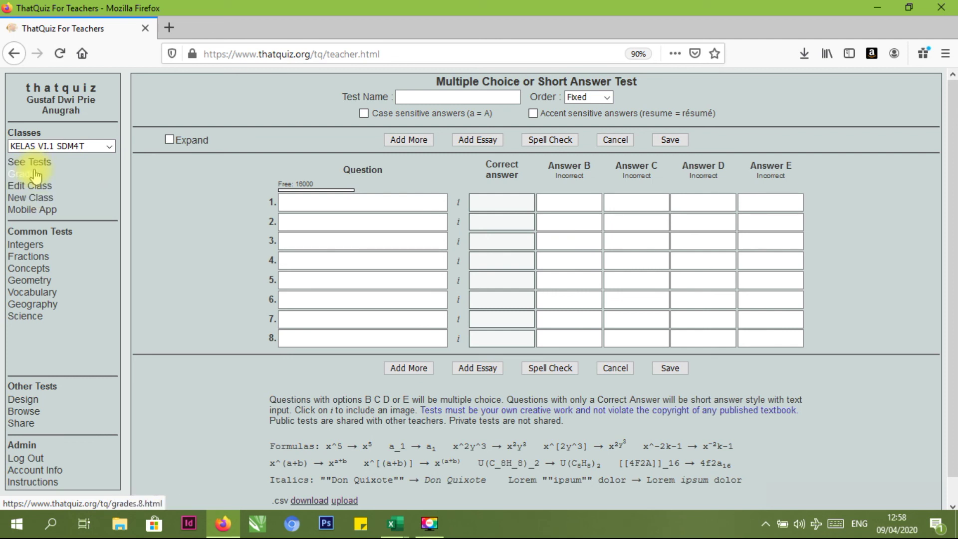
# Browse the sidebar pages, ending on the KELAS VI.1 SDM4T grades list showing no grades
pyautogui.click(28, 174)
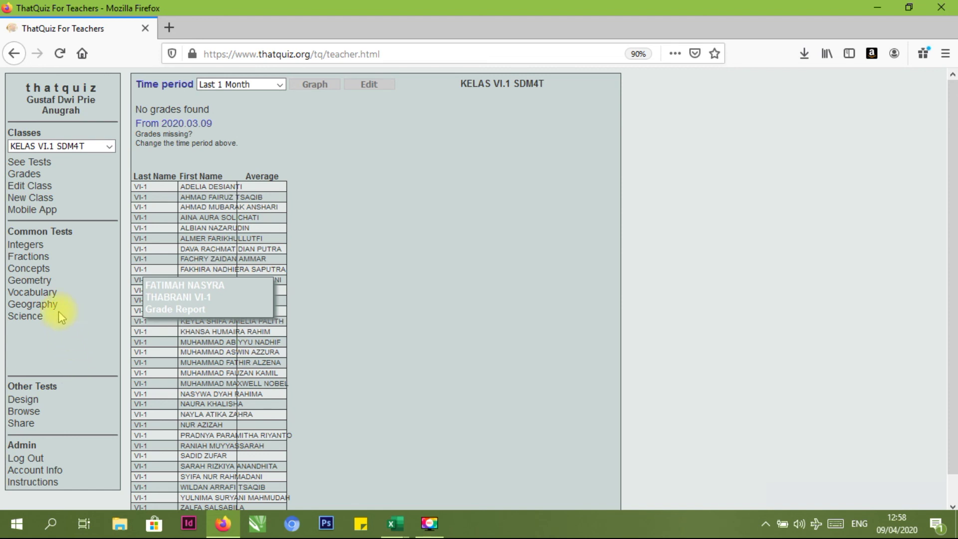
pyautogui.click(33, 399)
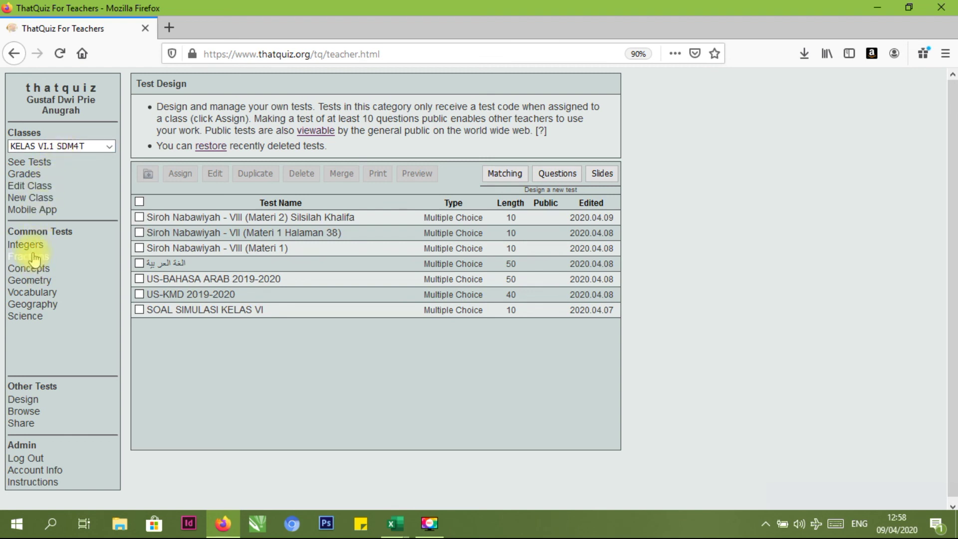
pyautogui.click(33, 399)
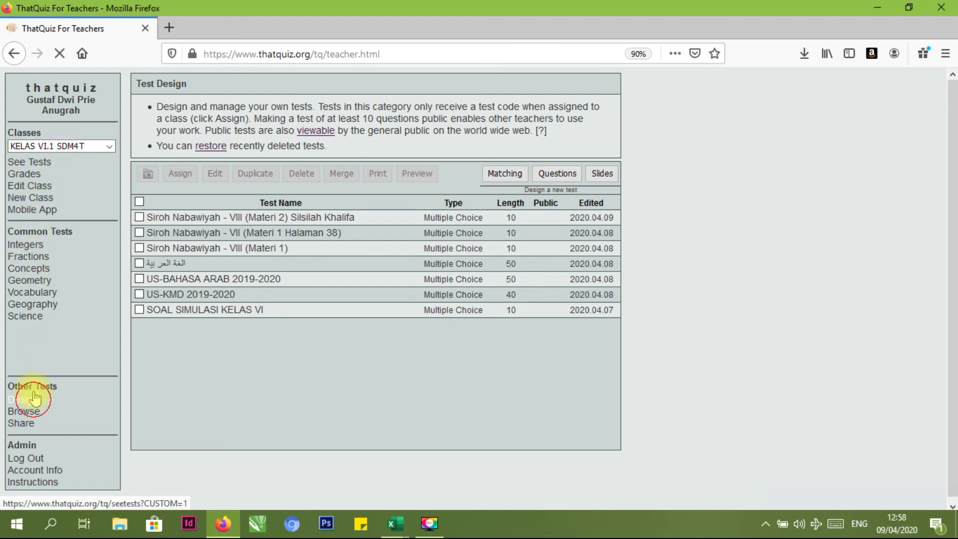
pyautogui.click(32, 199)
pyautogui.click(33, 187)
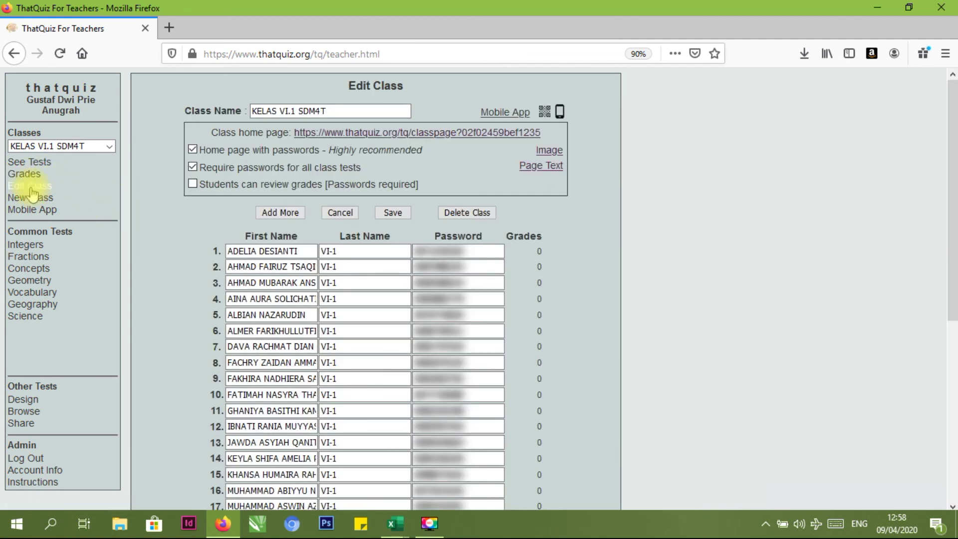
pyautogui.click(15, 173)
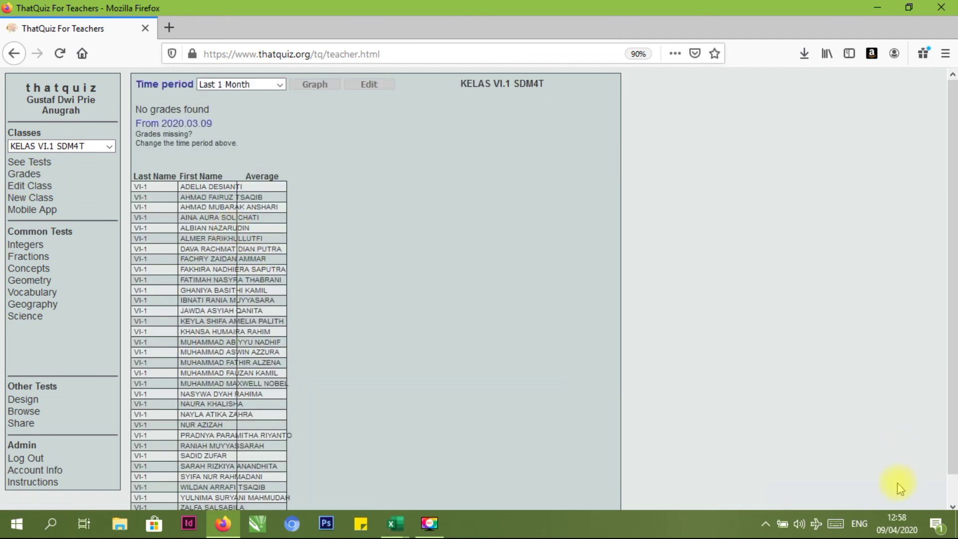